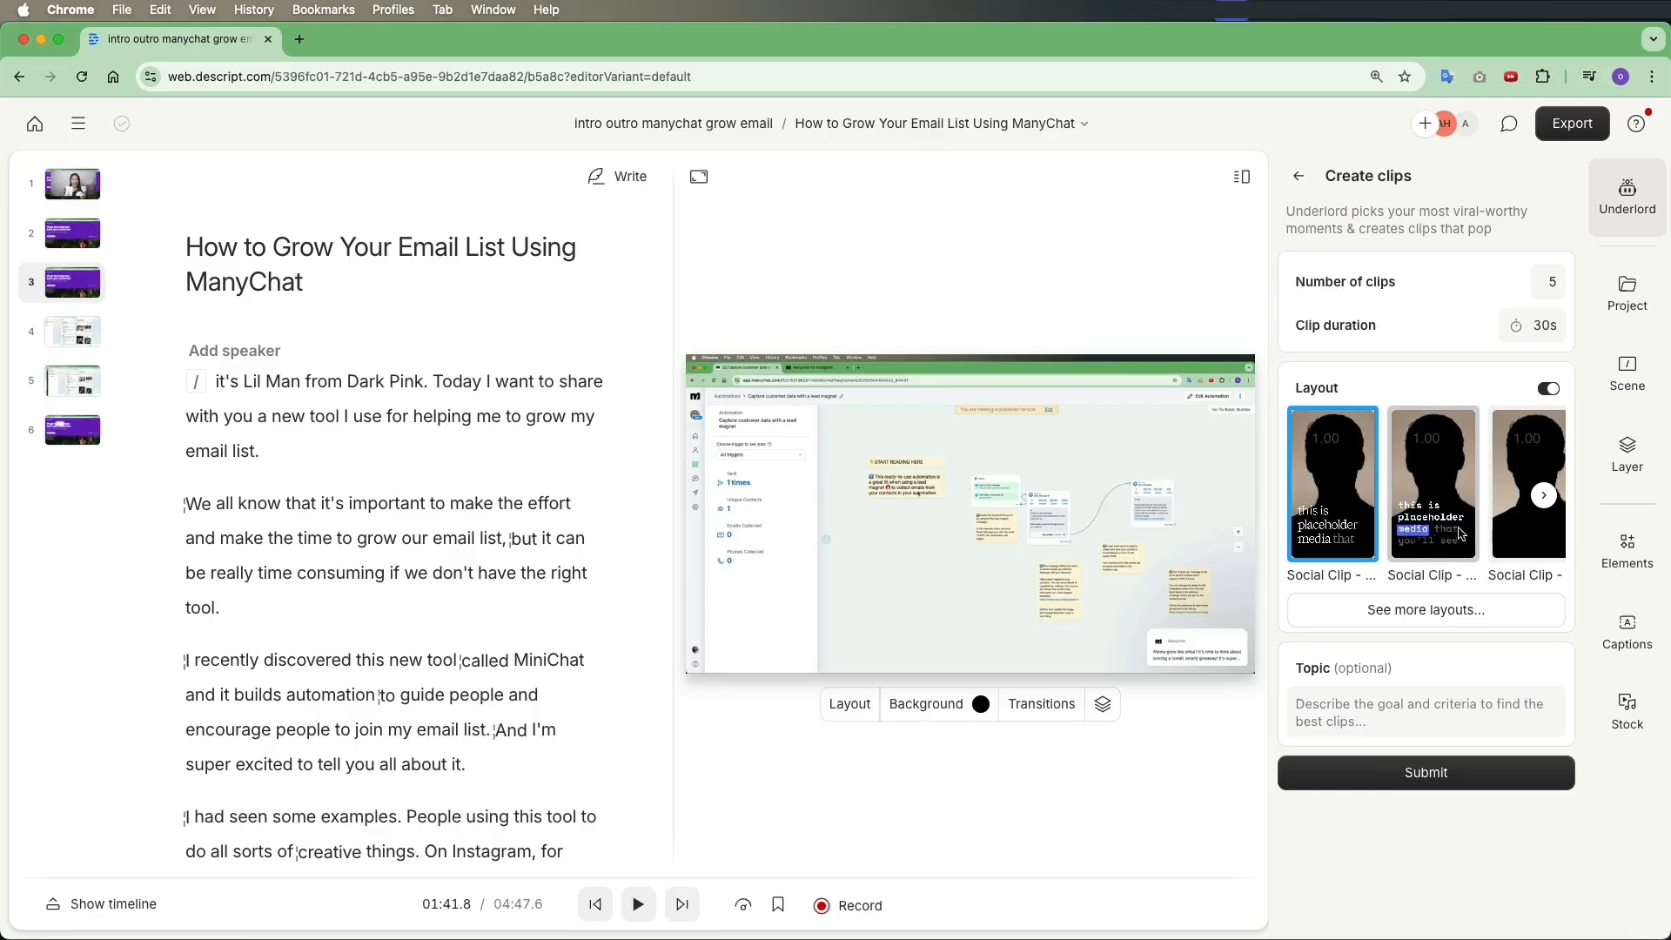
# Pick the second Social Clip layout for Underlord's Create clips and submit the request
pyautogui.click(1544, 497)
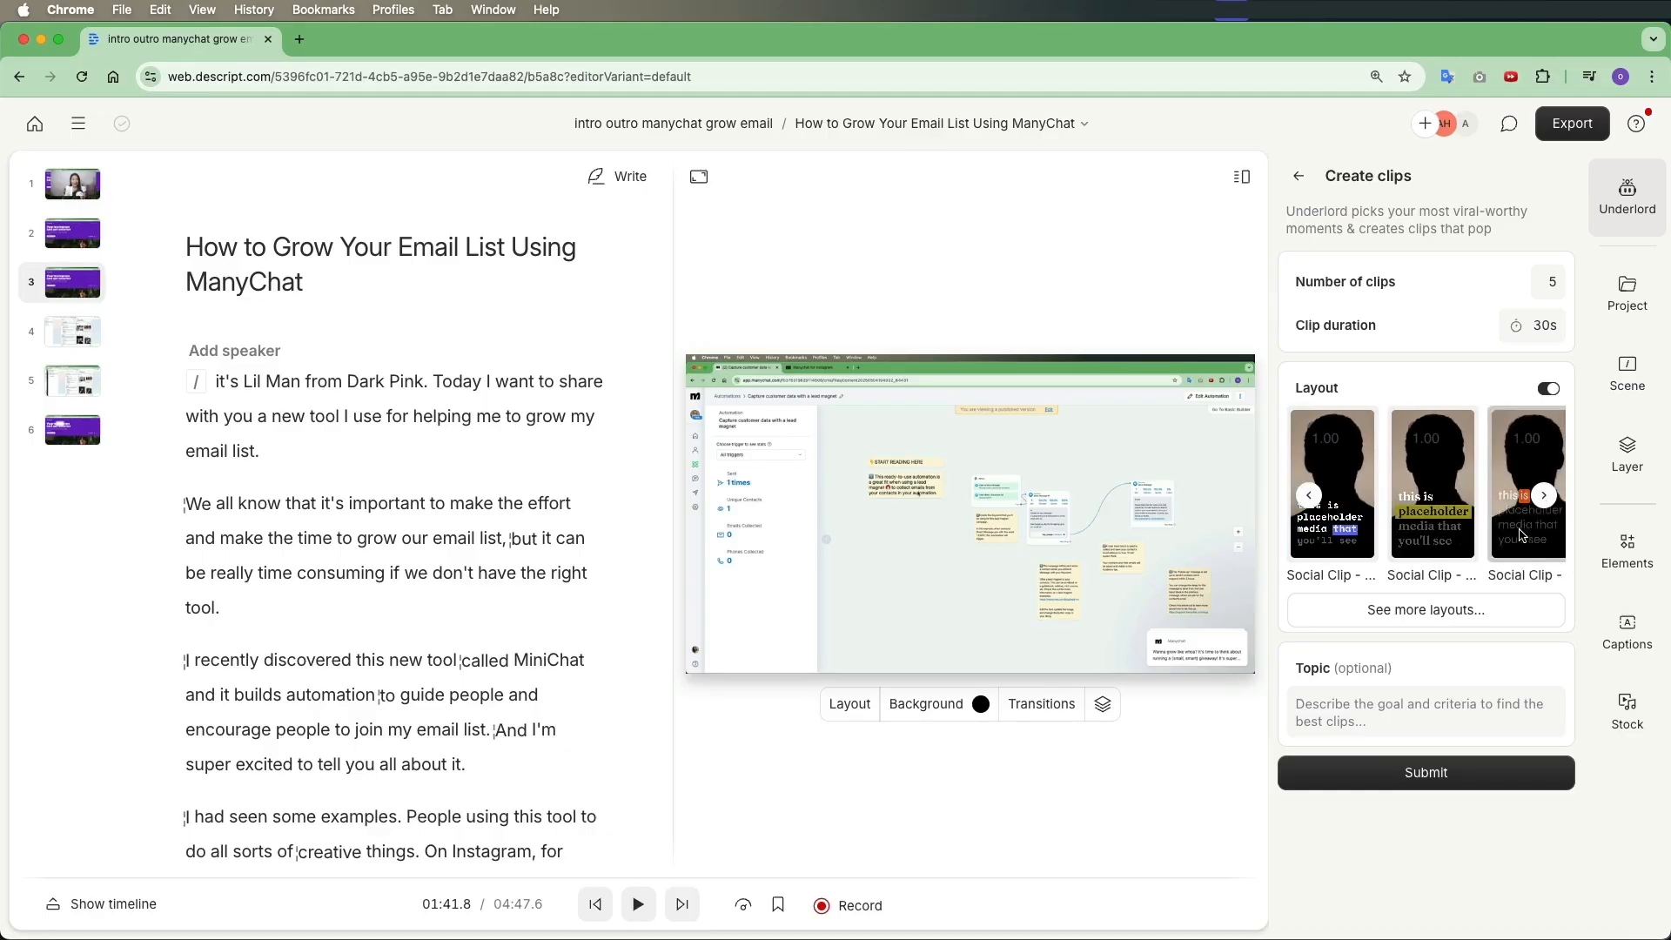
pyautogui.click(1429, 514)
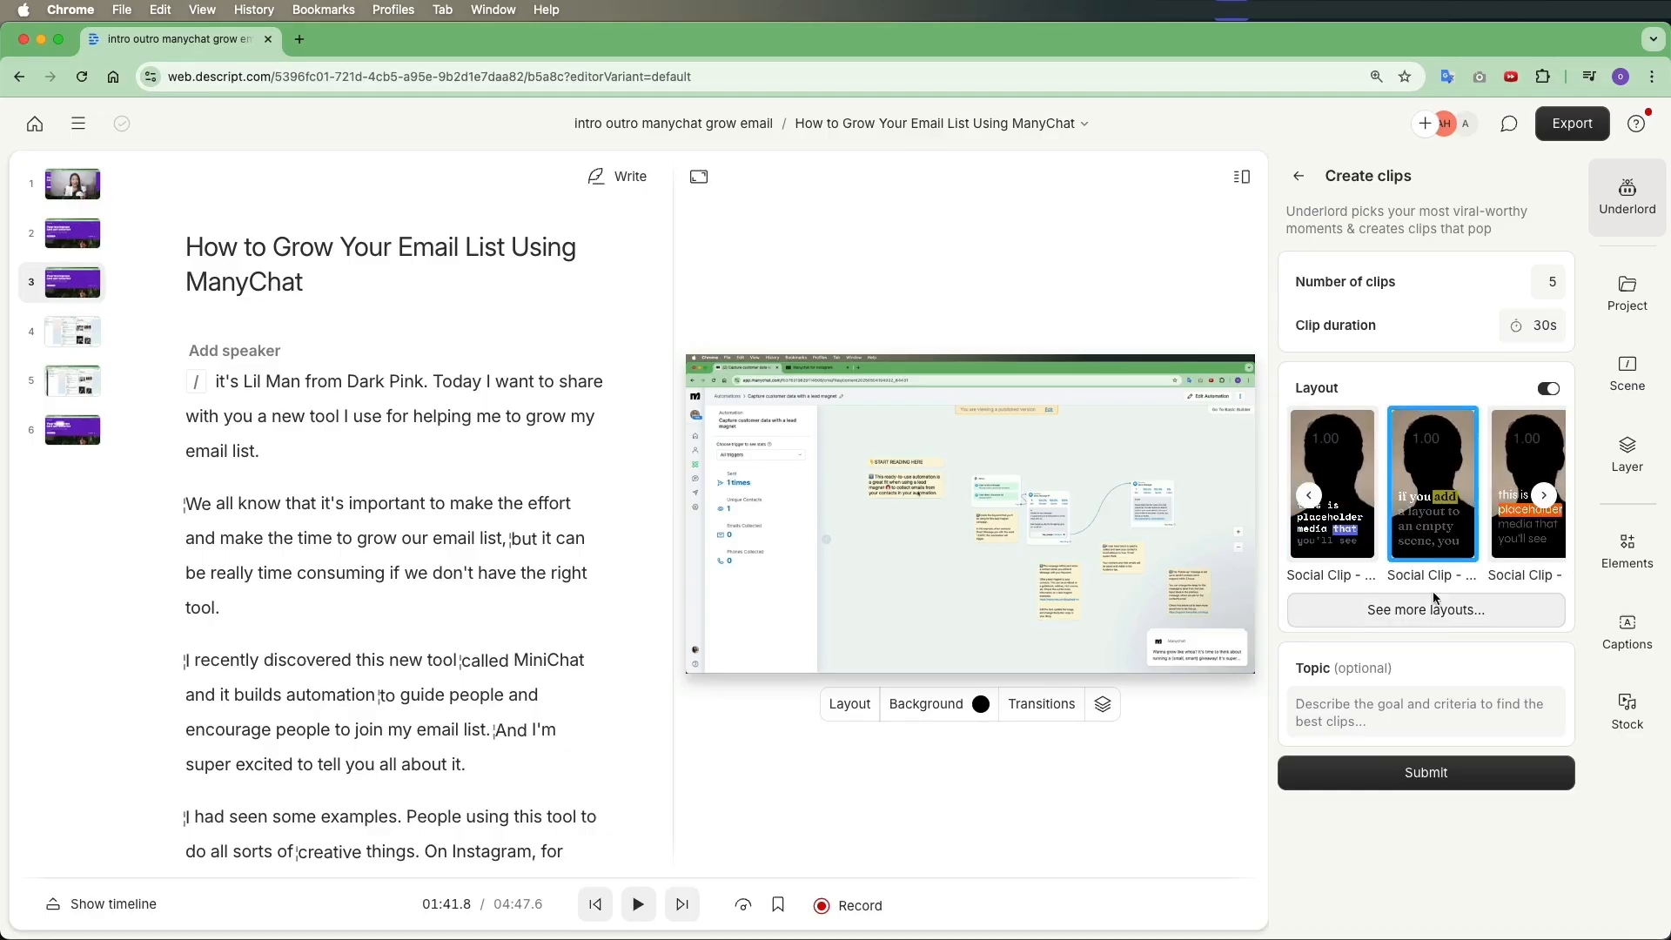
pyautogui.click(1443, 607)
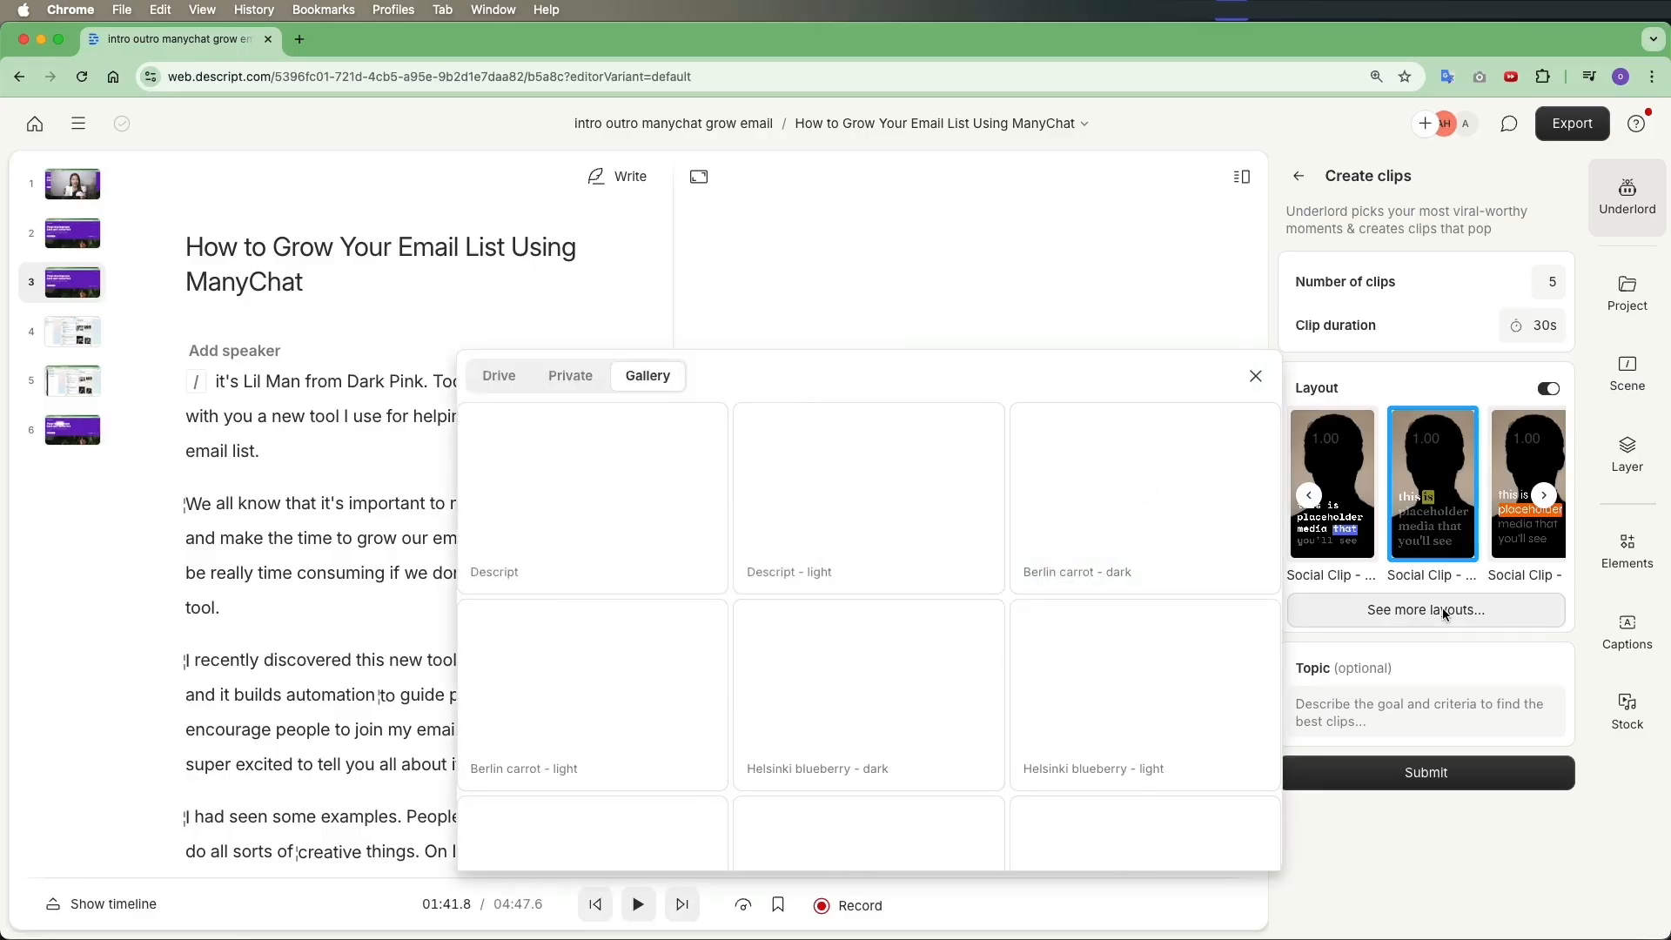
pyautogui.scroll(-10, 1005, 616)
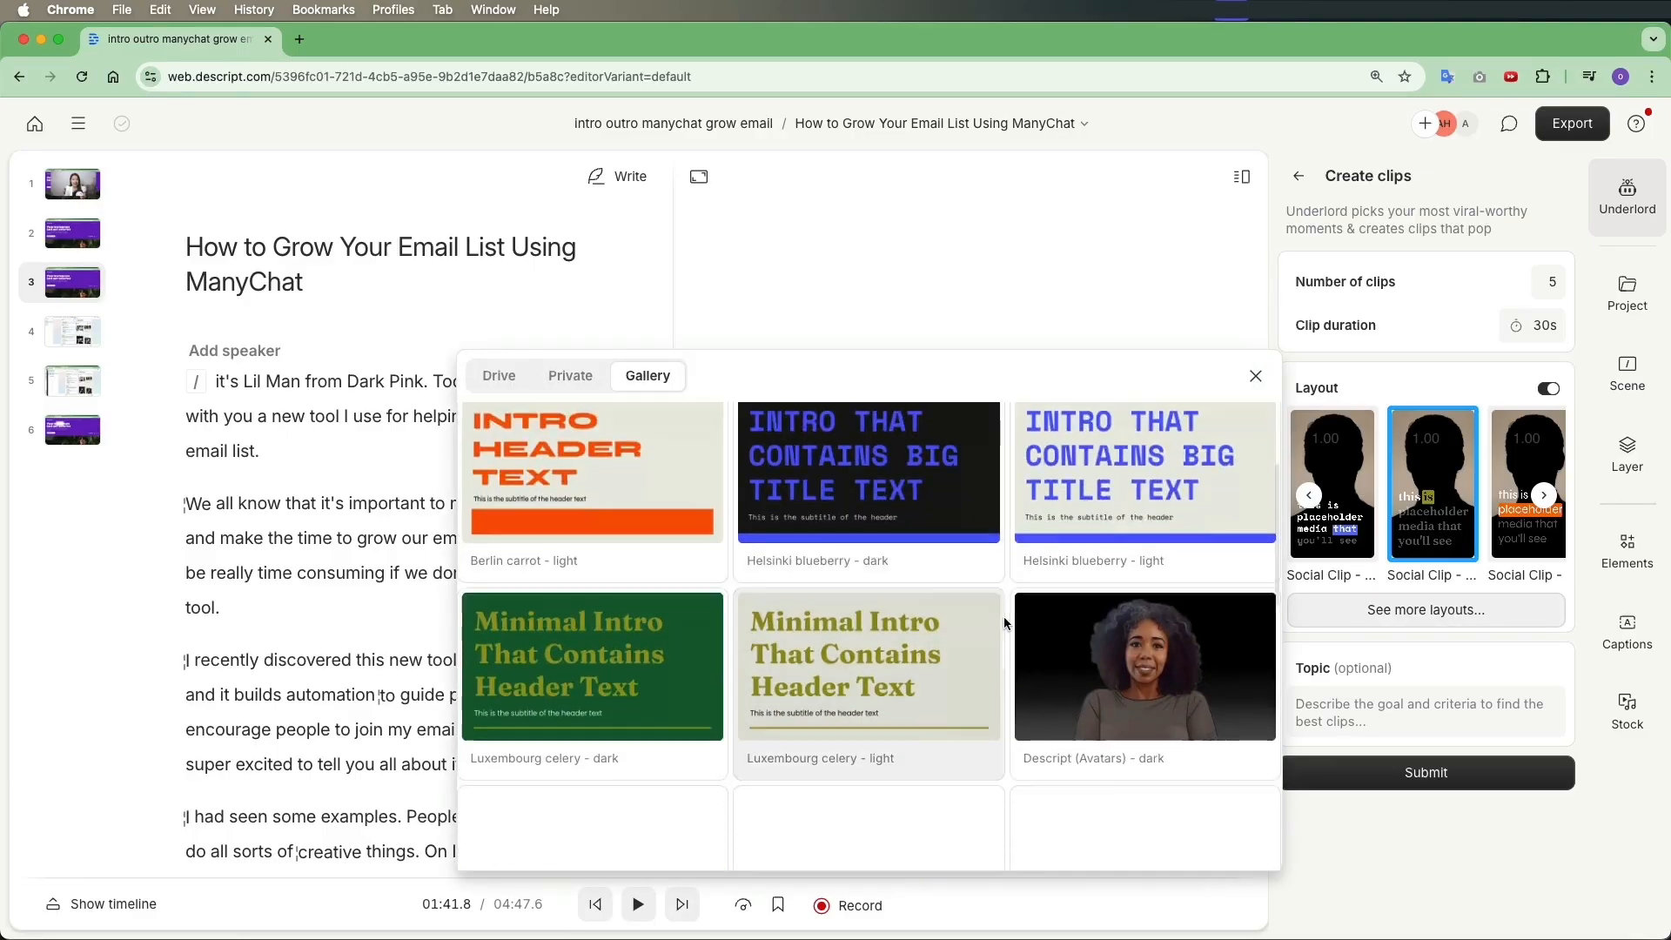
pyautogui.scroll(-2, 1004, 616)
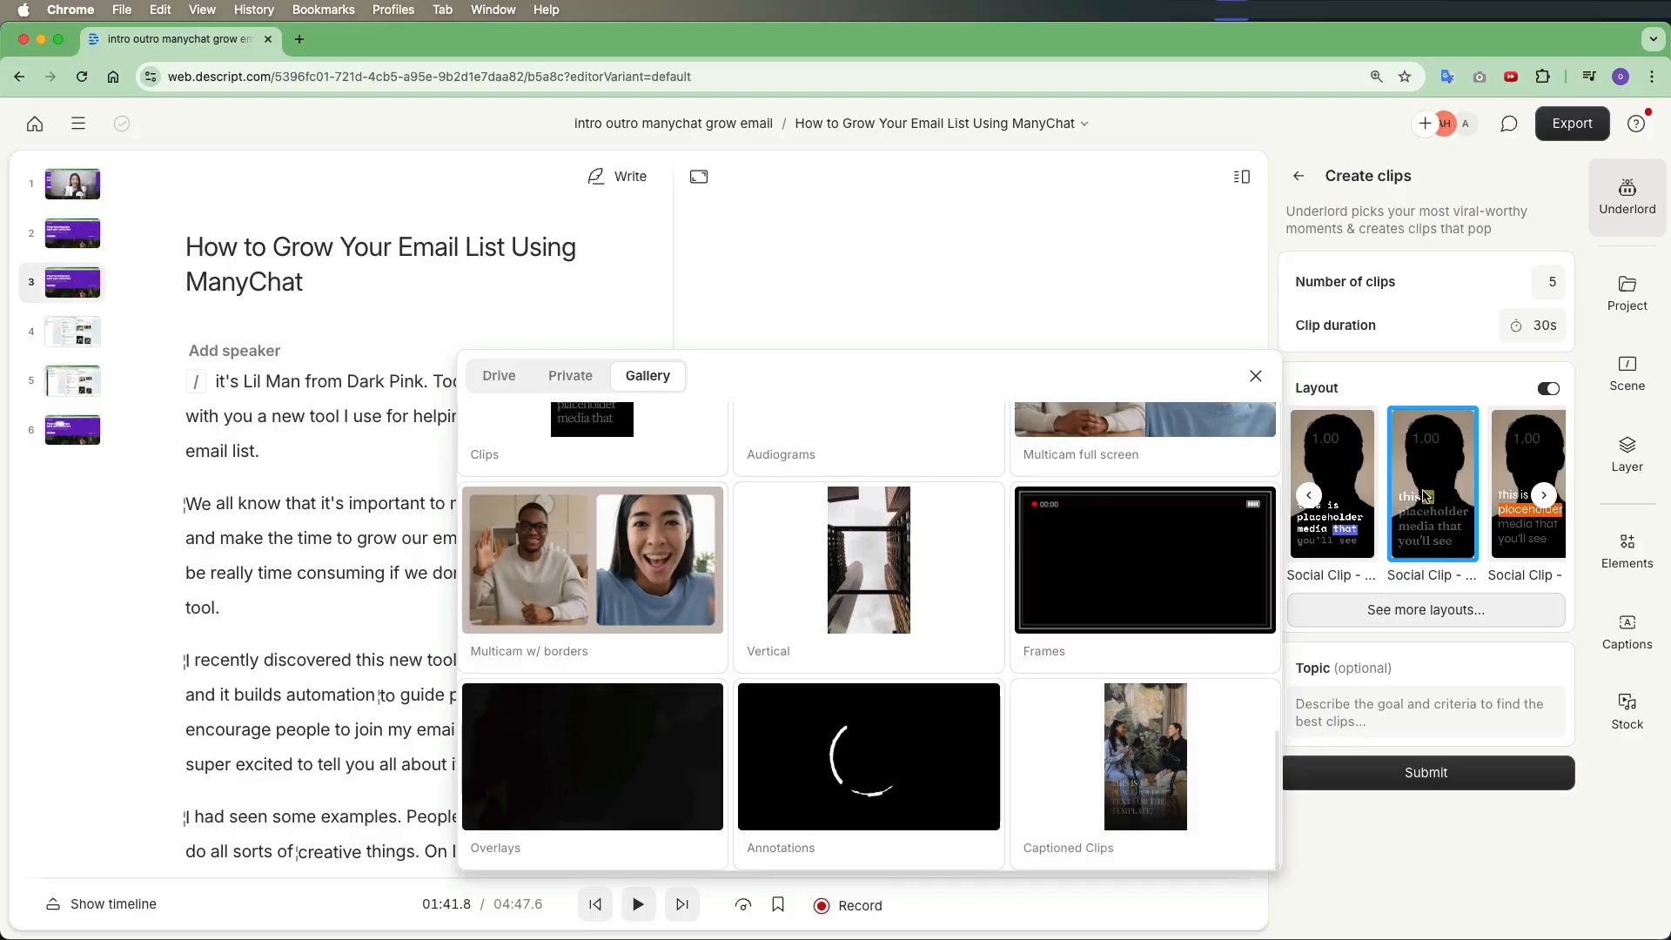
pyautogui.click(1433, 502)
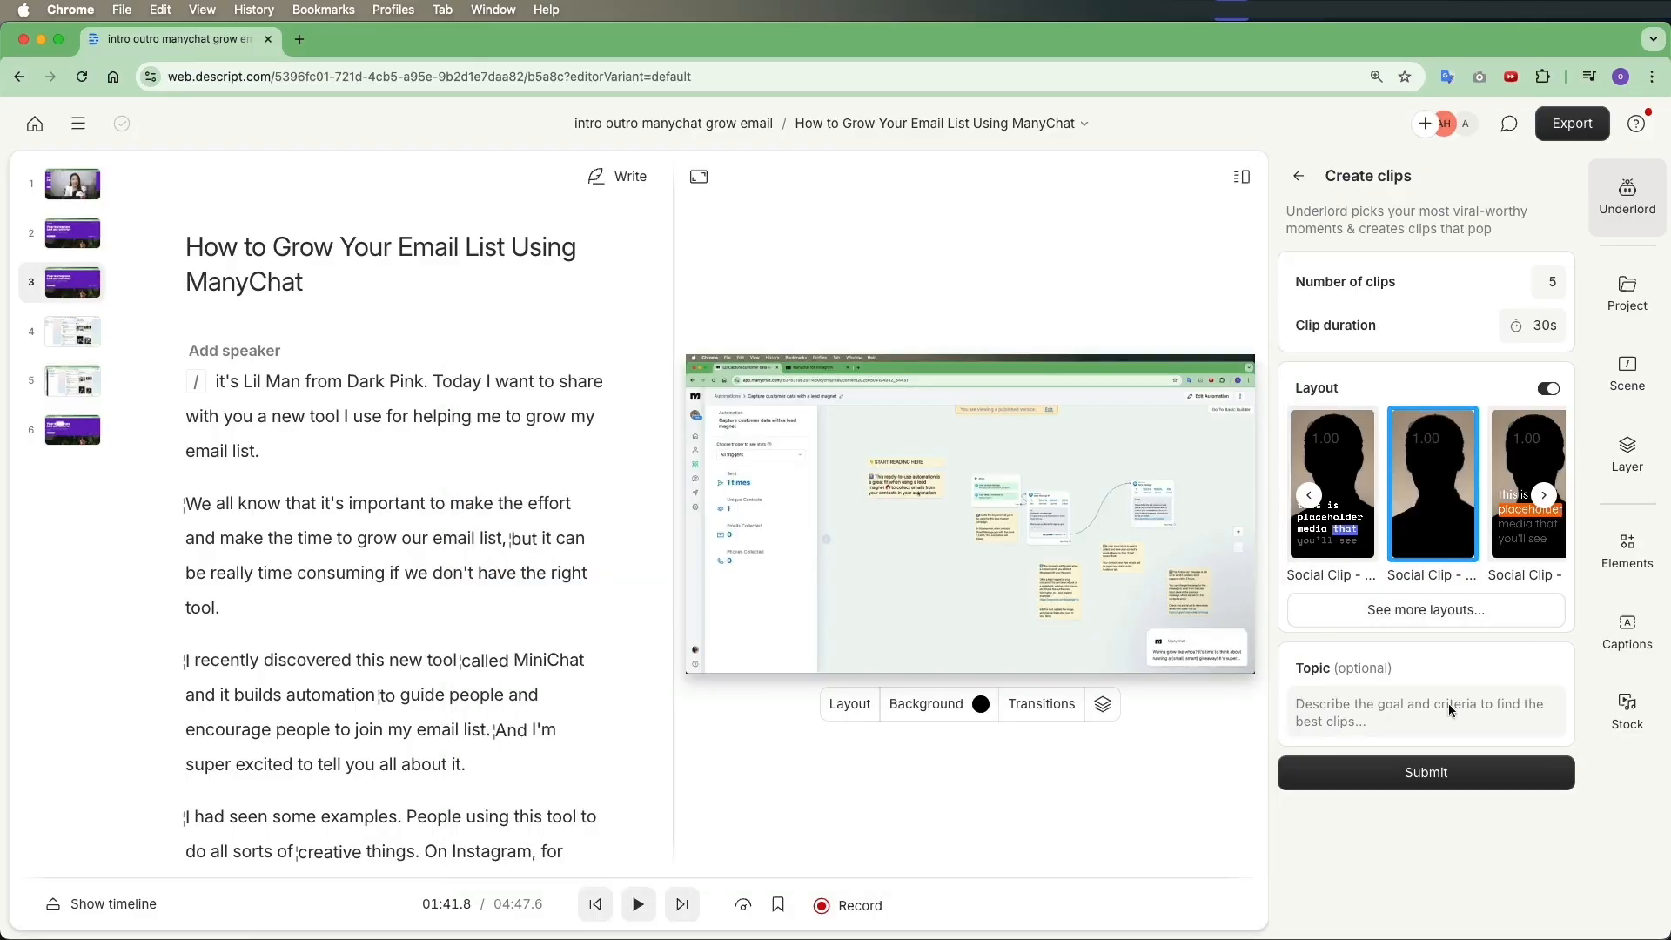
pyautogui.click(1427, 772)
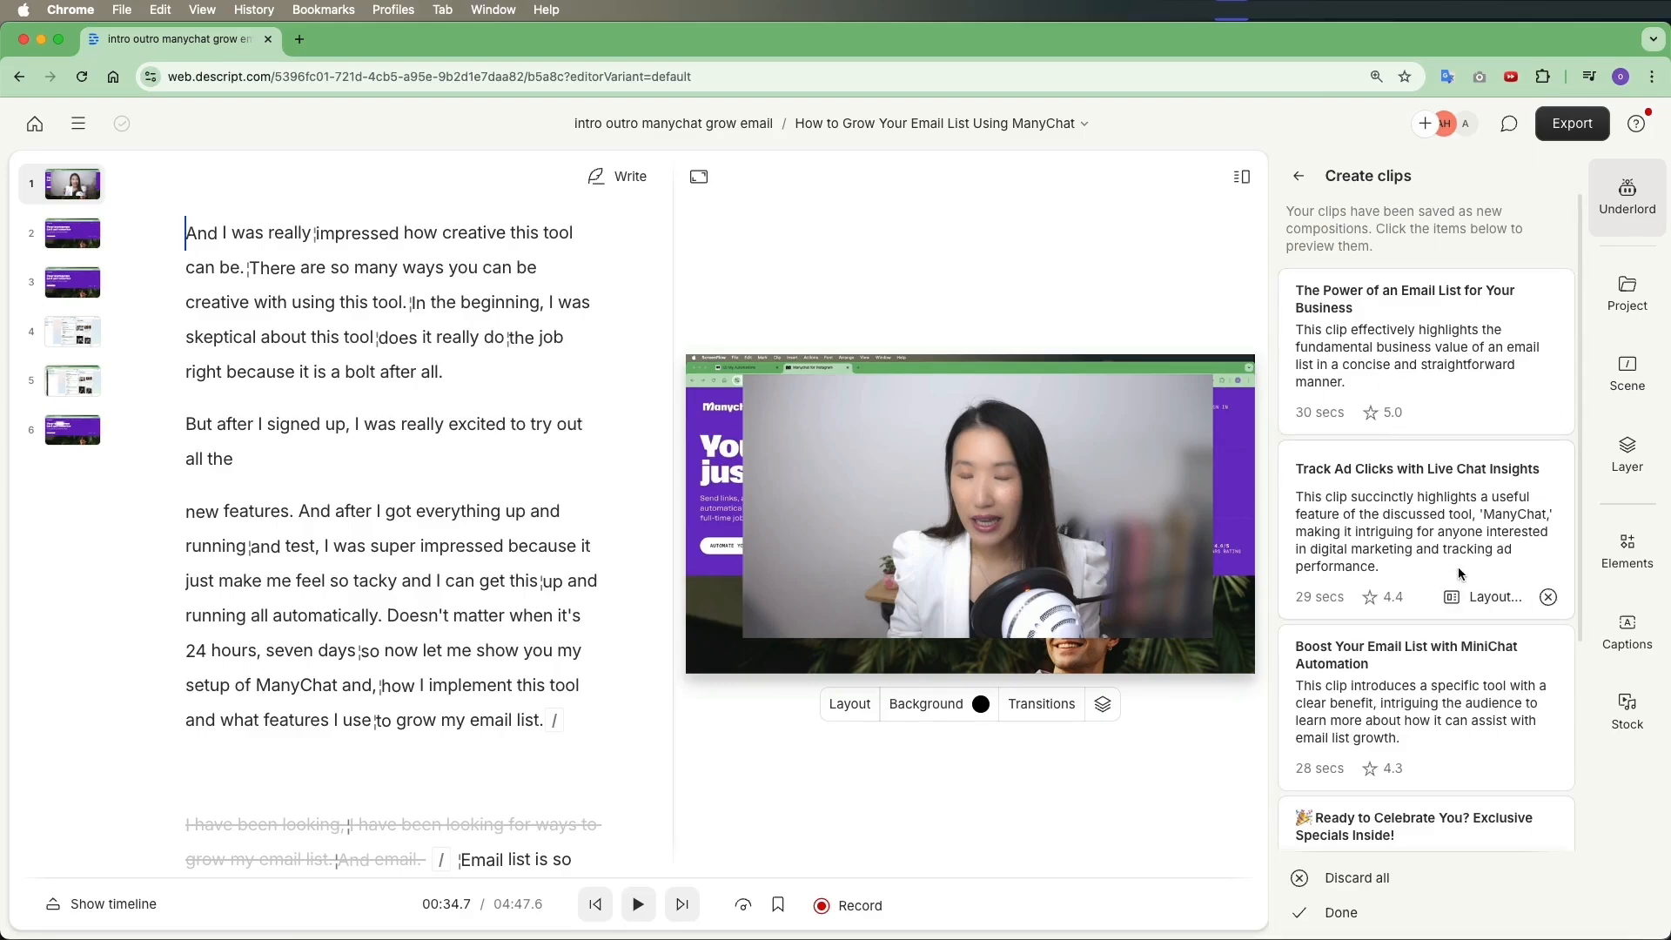
# Review the generated clip list and accept the clips
pyautogui.scroll(-4, 1461, 574)
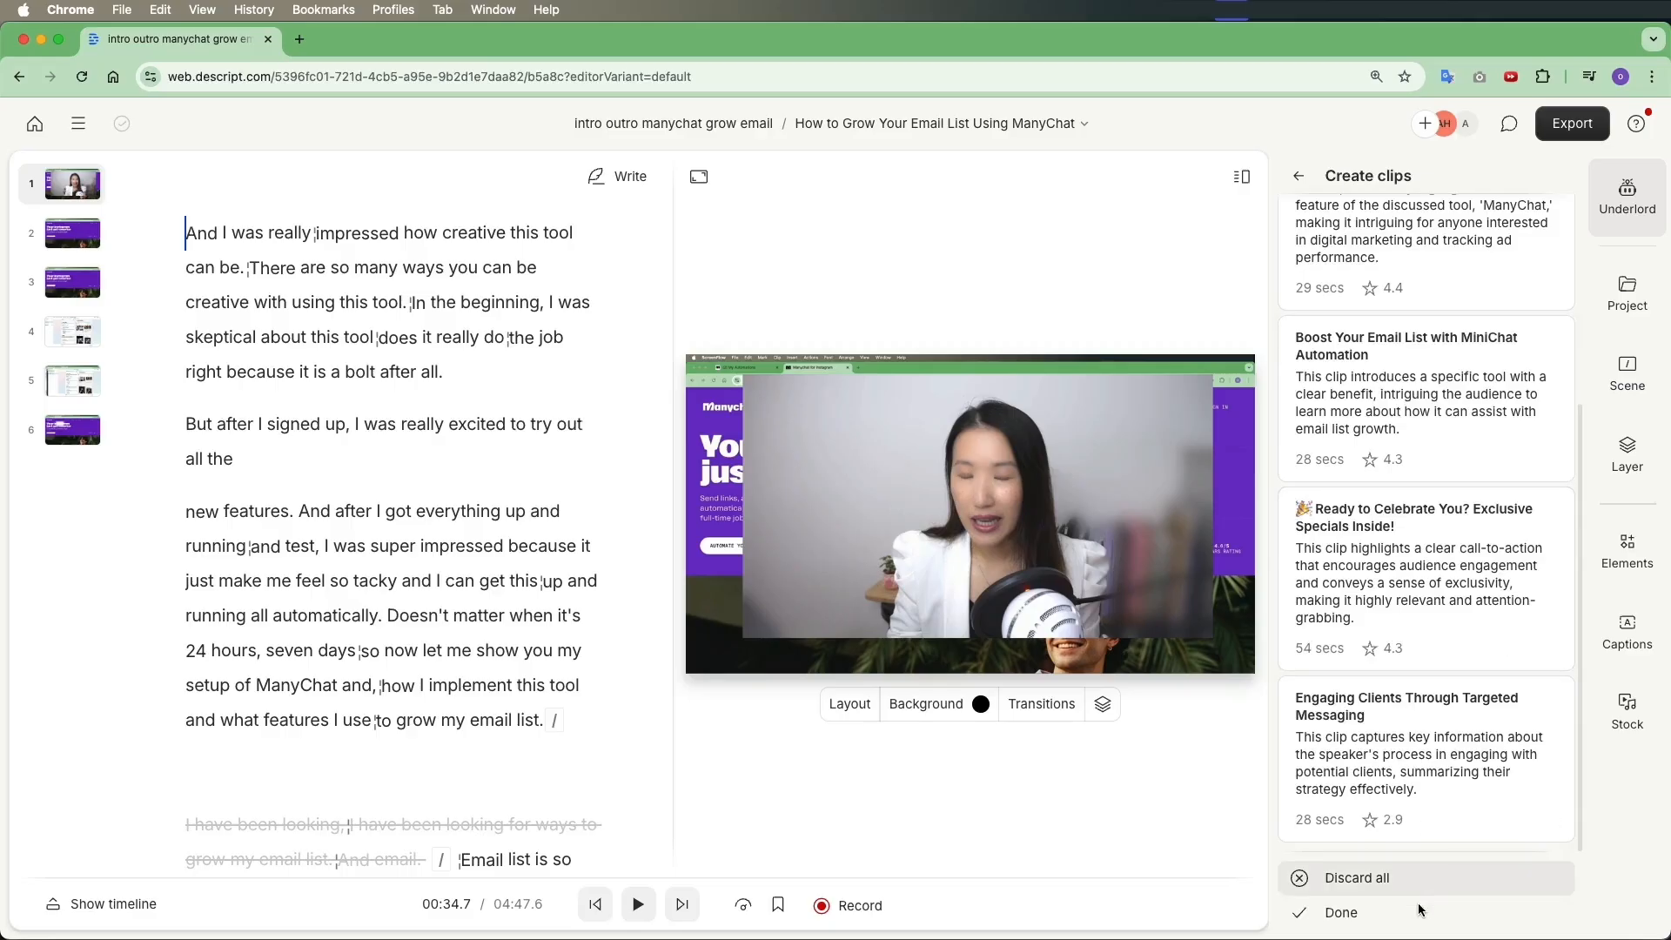
pyautogui.click(1353, 910)
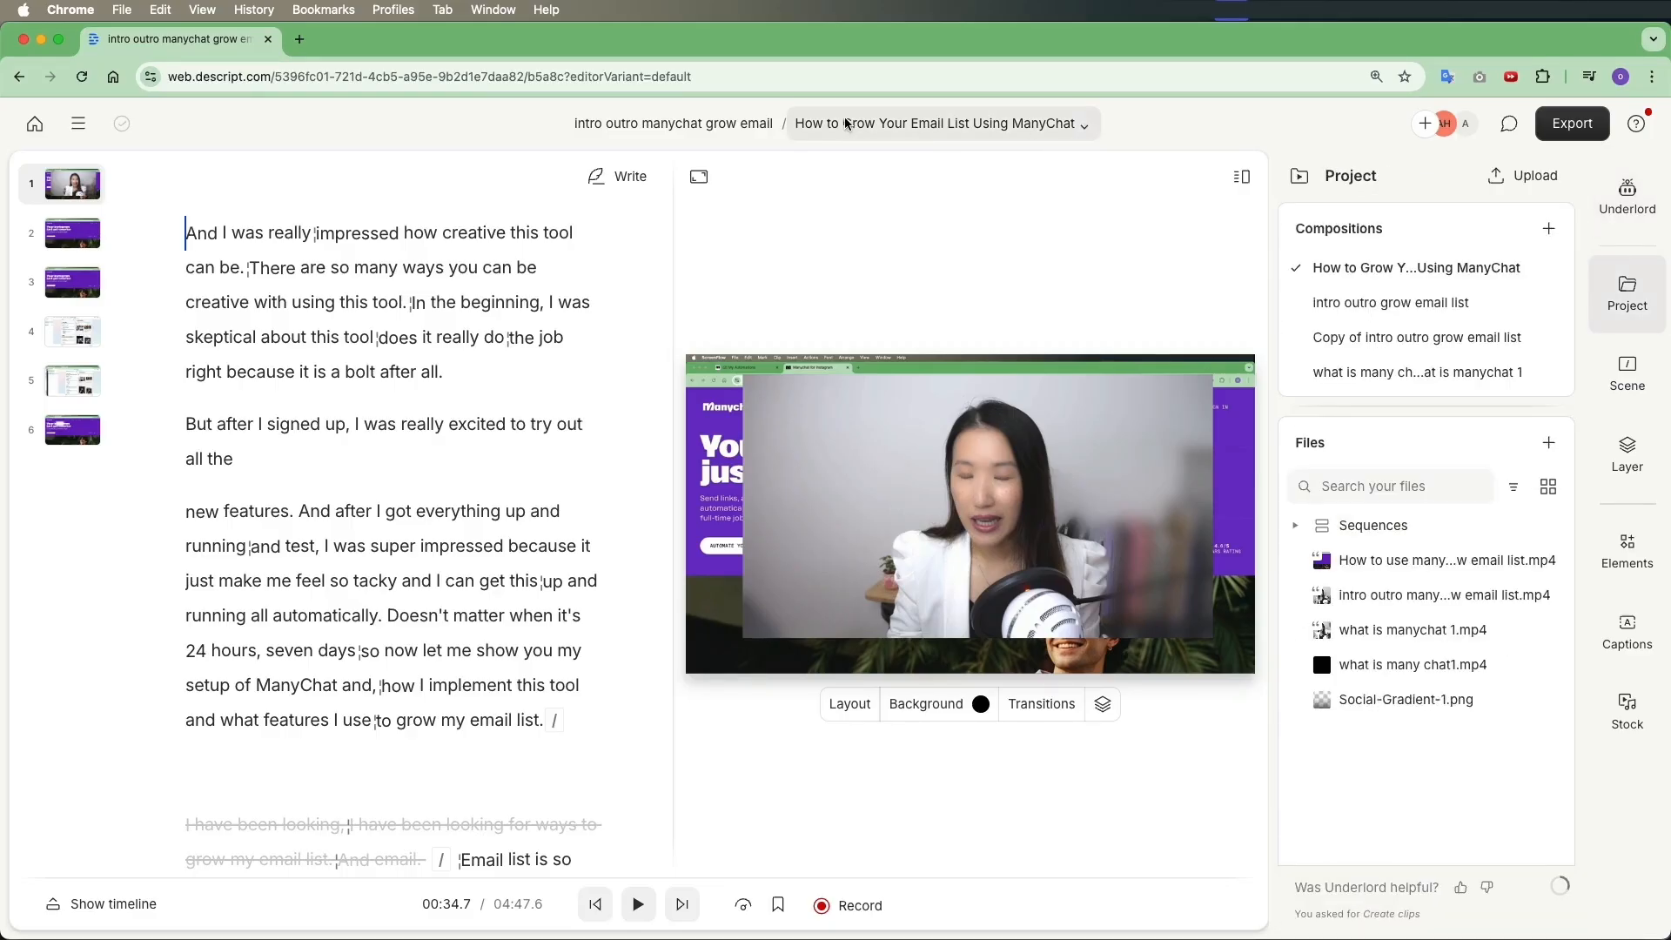
# Open the composition The Power of an Email List for Your Business
pyautogui.click(1062, 127)
pyautogui.scroll(-4, 949, 261)
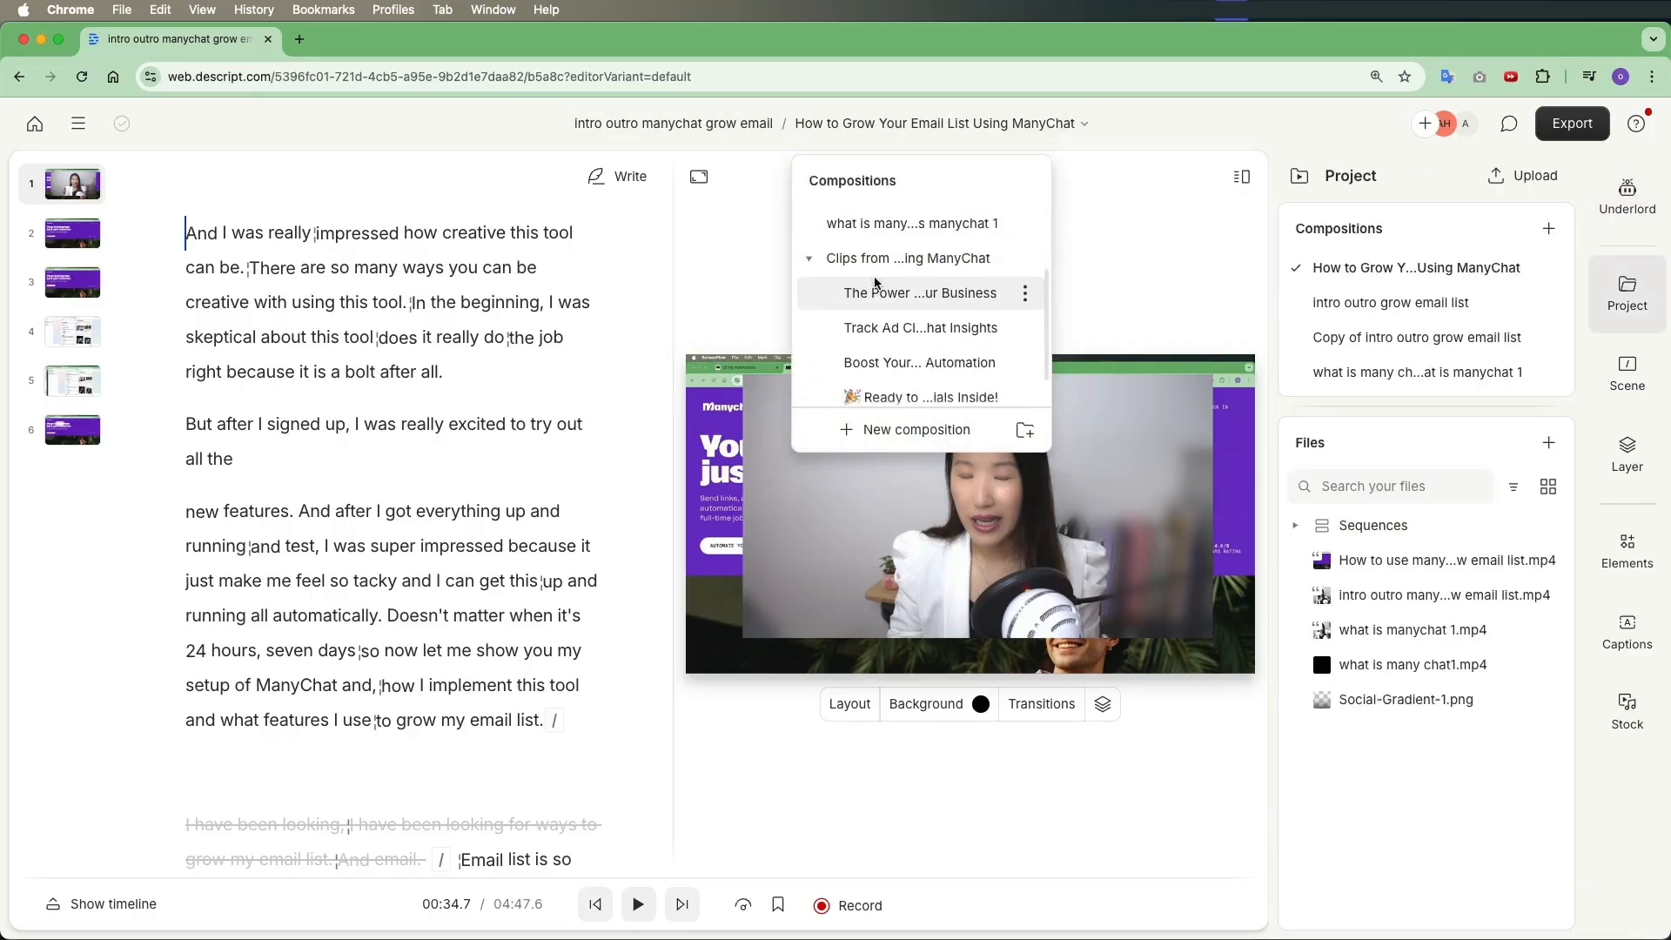
pyautogui.scroll(-2, 956, 279)
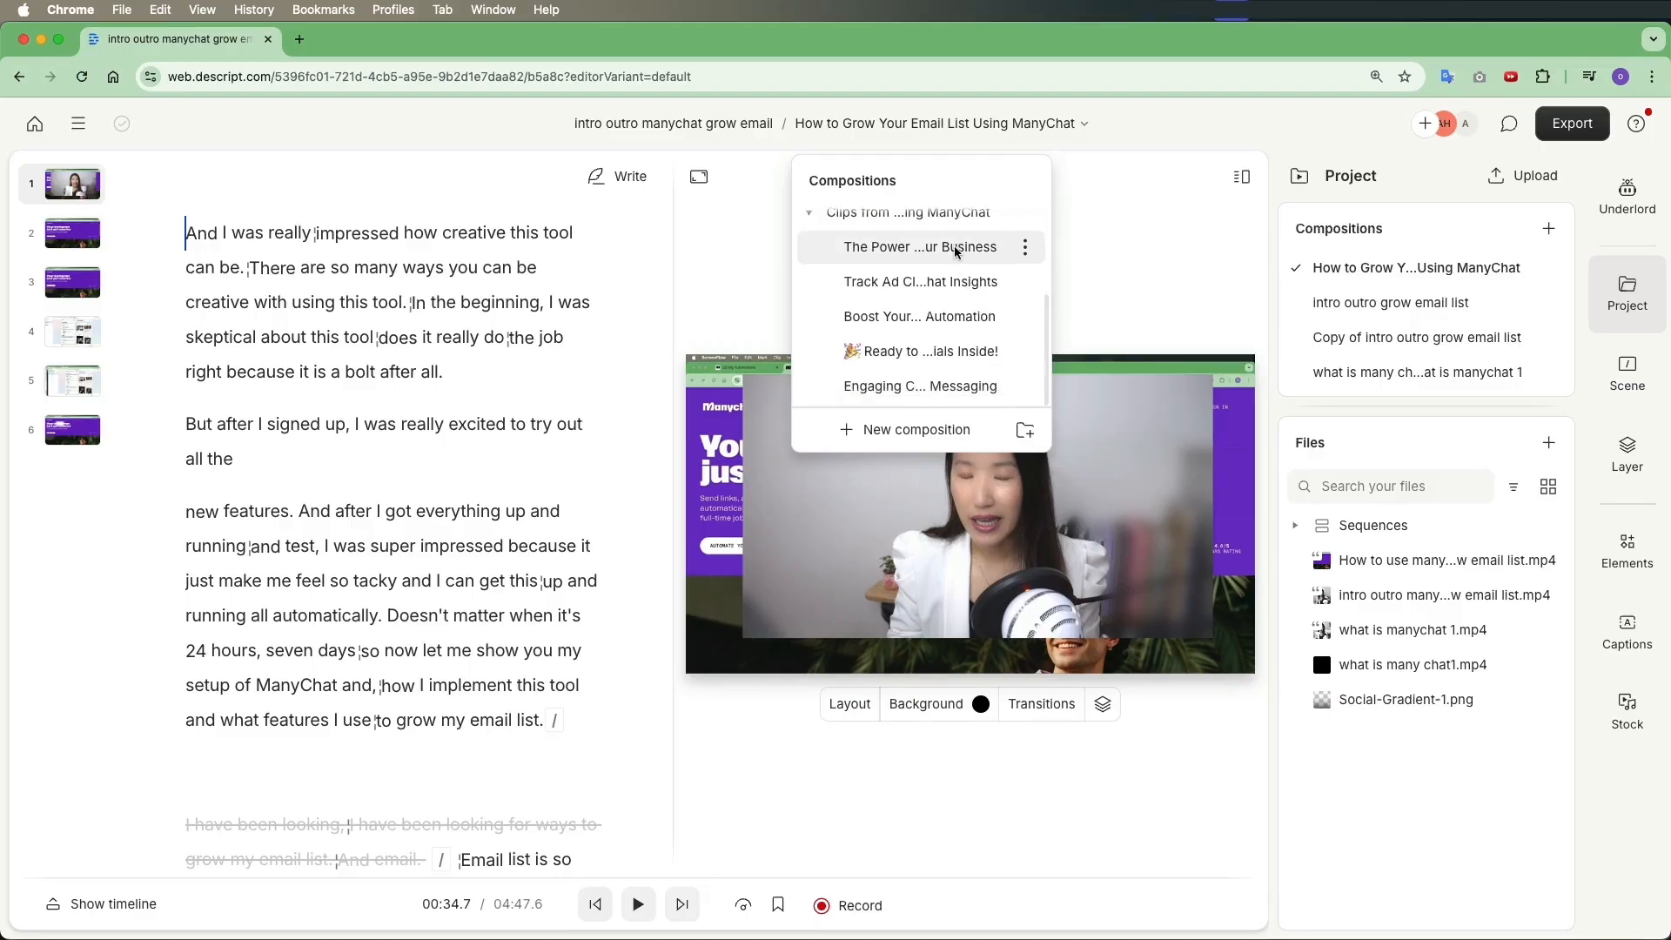
pyautogui.click(928, 252)
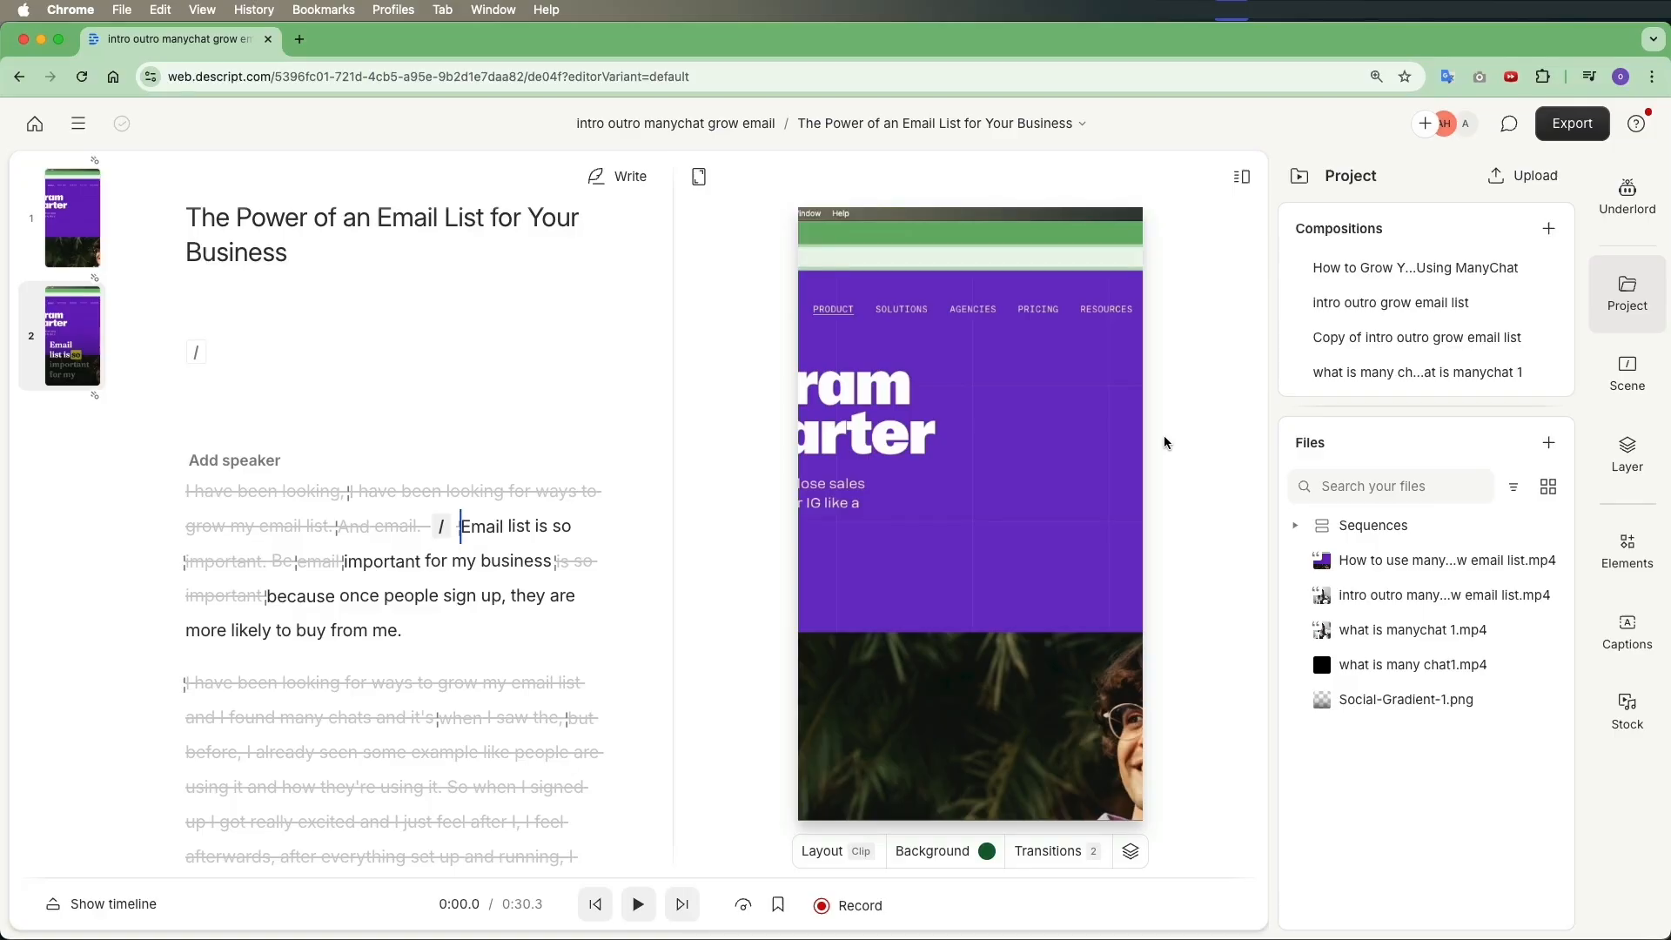
# Open the composition Track Ad Clicks with Live Chat Insights
pyautogui.click(1003, 133)
pyautogui.scroll(-2, 952, 273)
pyautogui.click(914, 374)
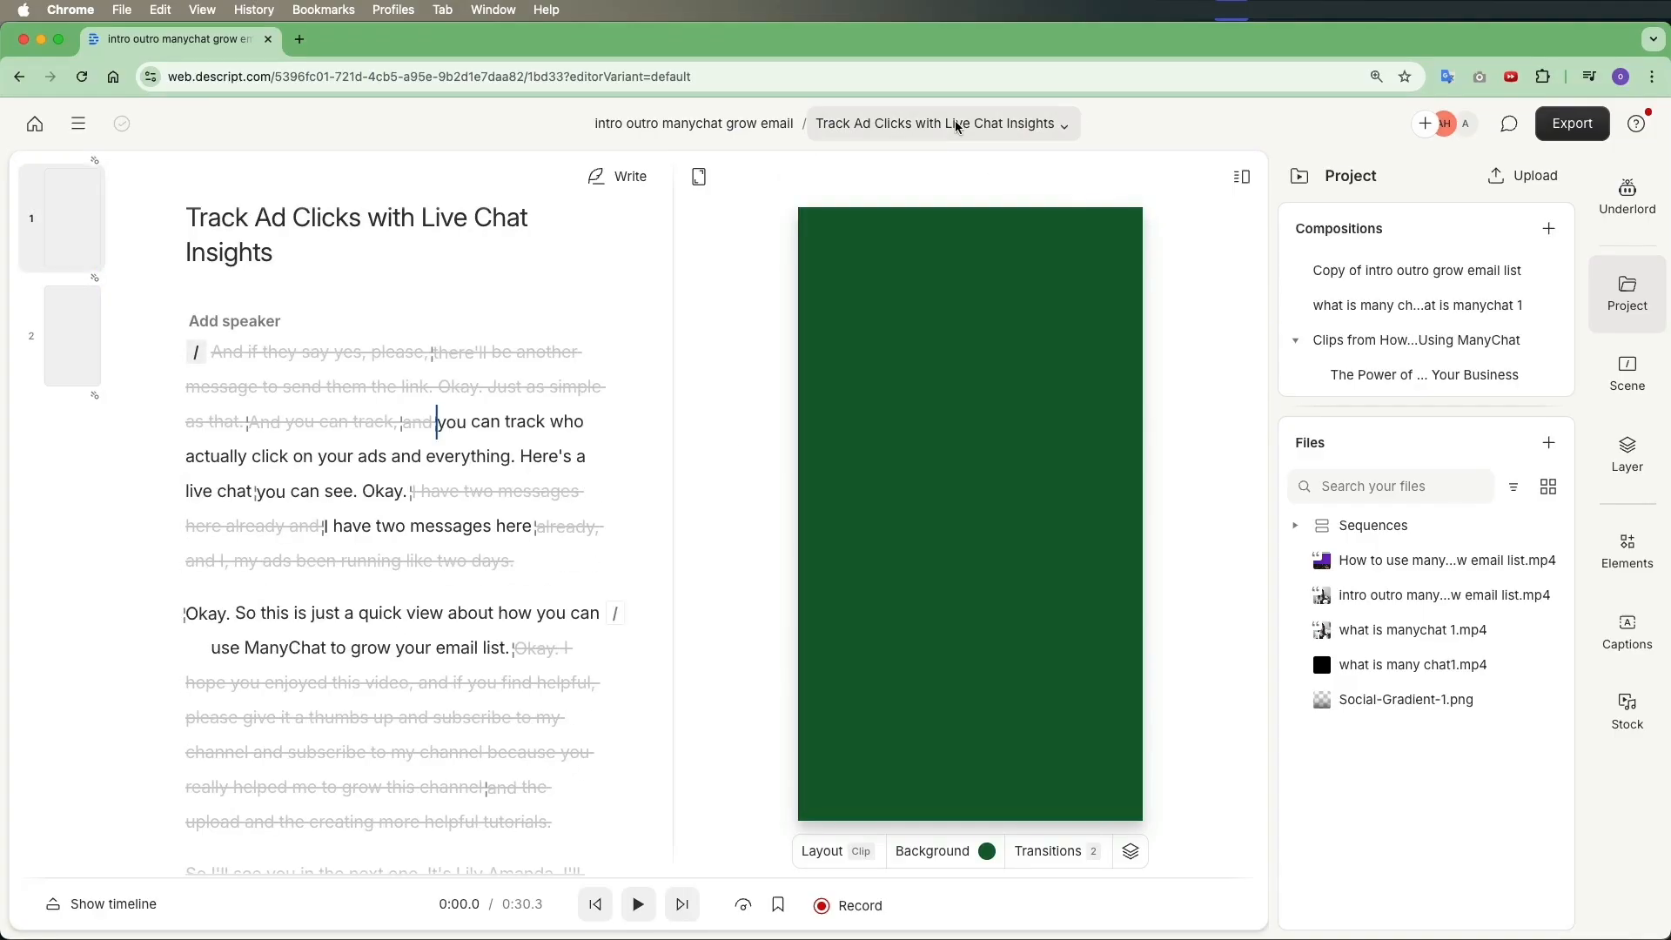
# Open the composition Boost Your Email List with MiniChat Automation
pyautogui.click(957, 127)
pyautogui.click(948, 340)
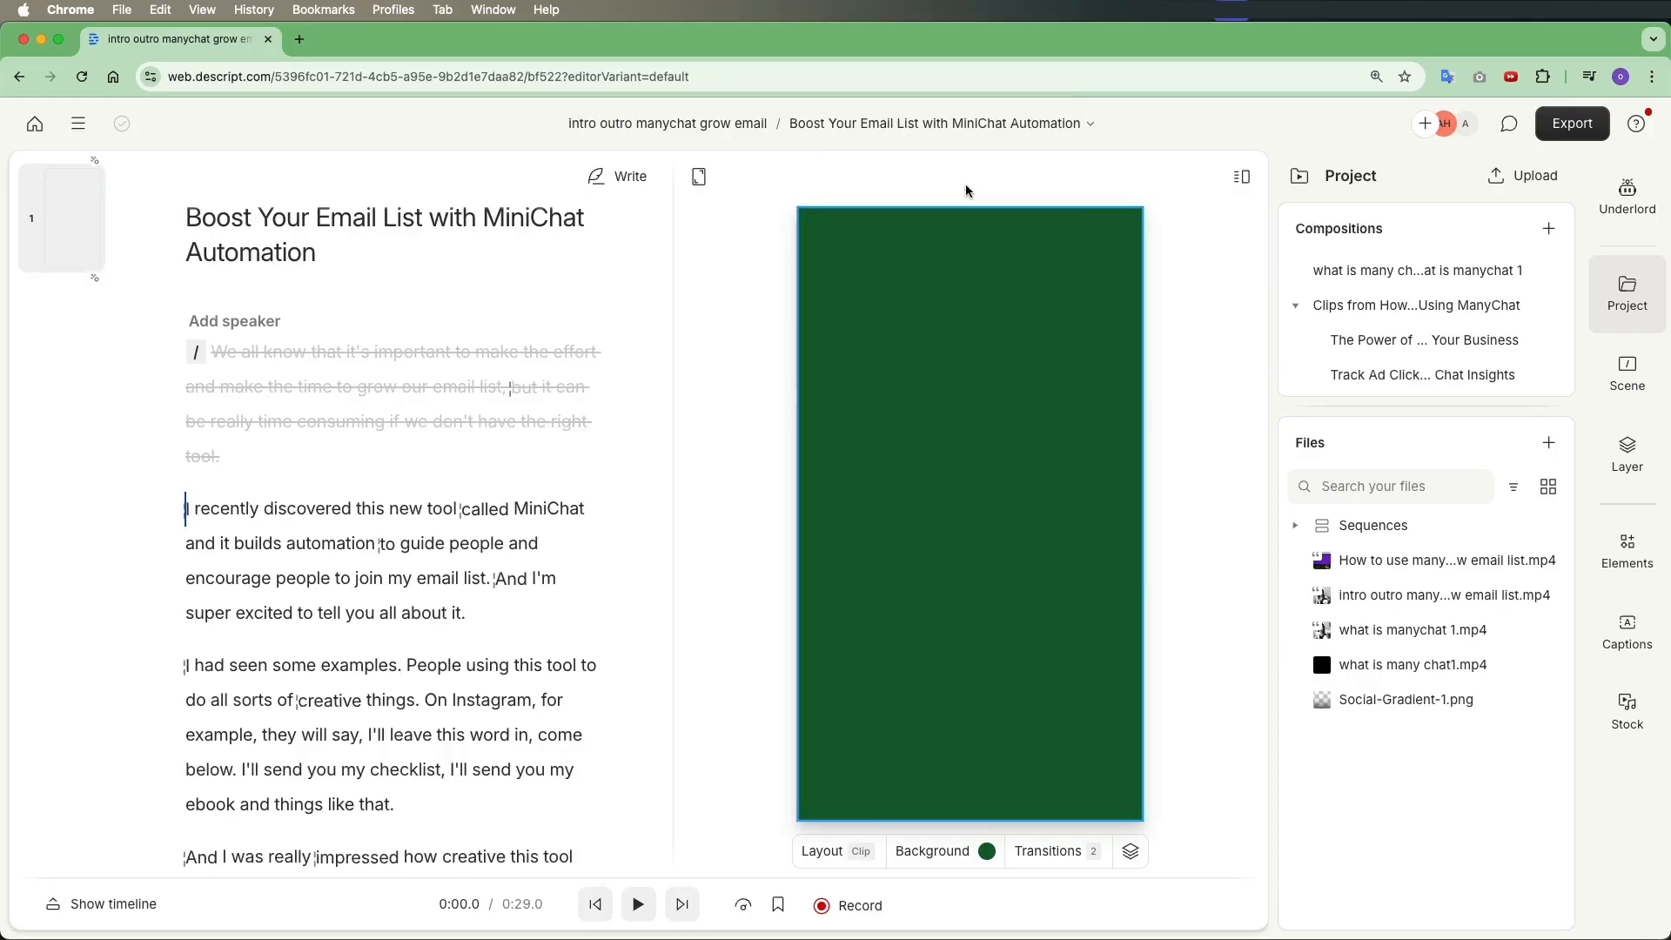
# Open the composition Ready to Celebrate You? Exclusive Specials Inside!
pyautogui.click(969, 133)
pyautogui.click(967, 350)
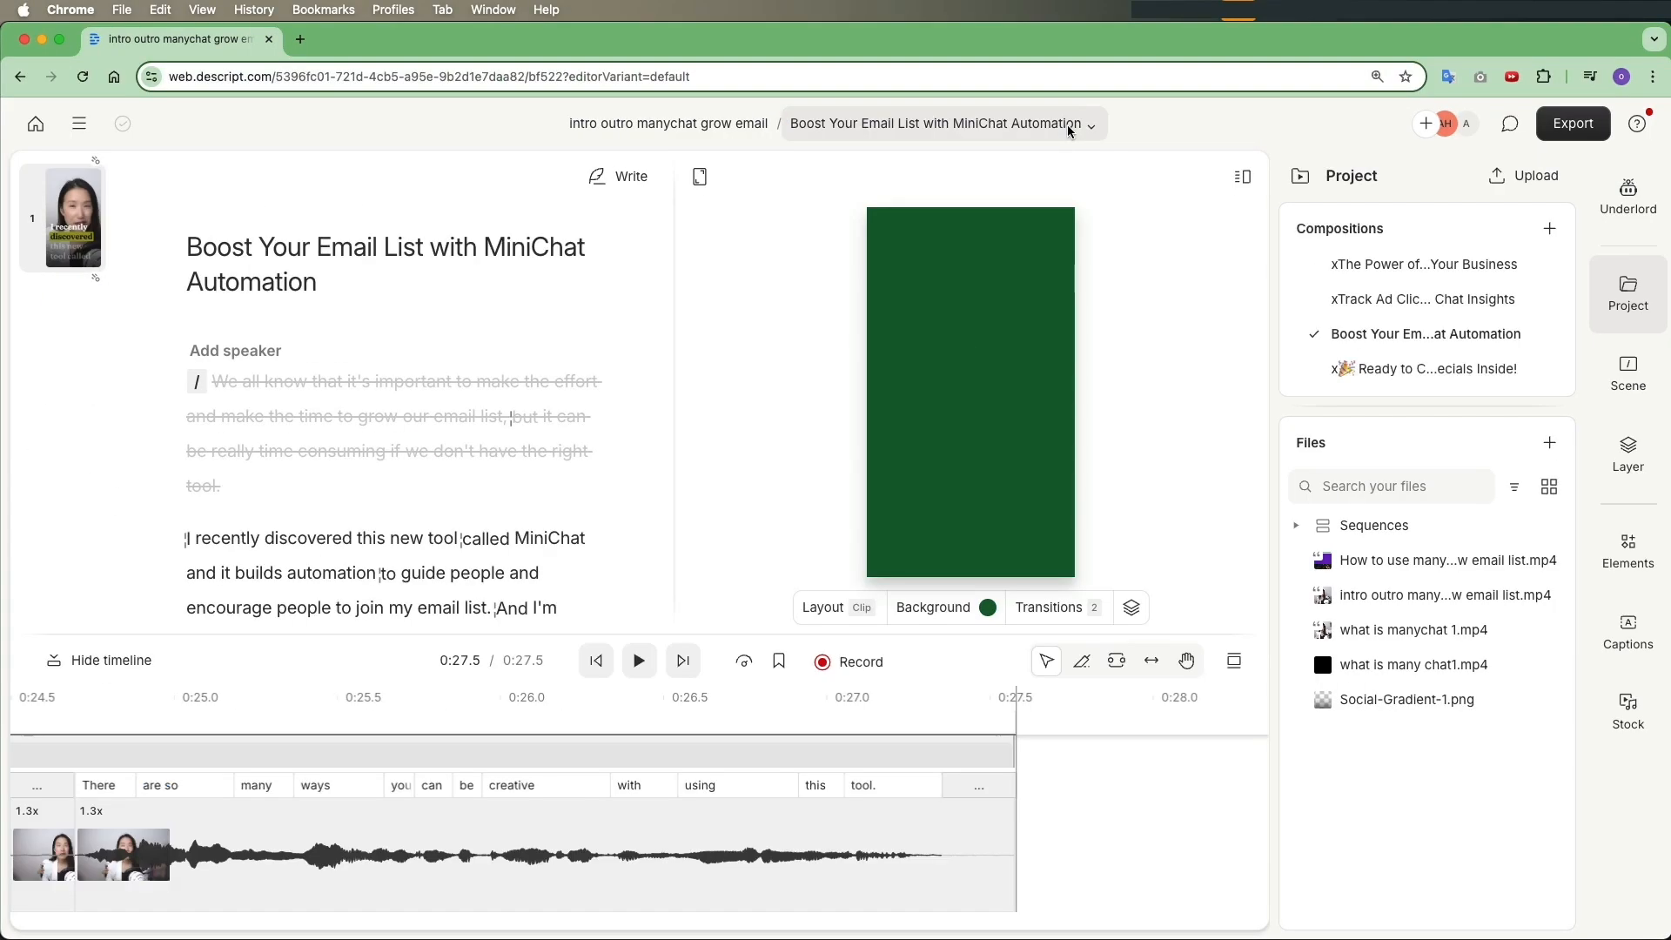
# Switch back to the Boost Your Email List with MiniChat Automation composition
pyautogui.click(1066, 126)
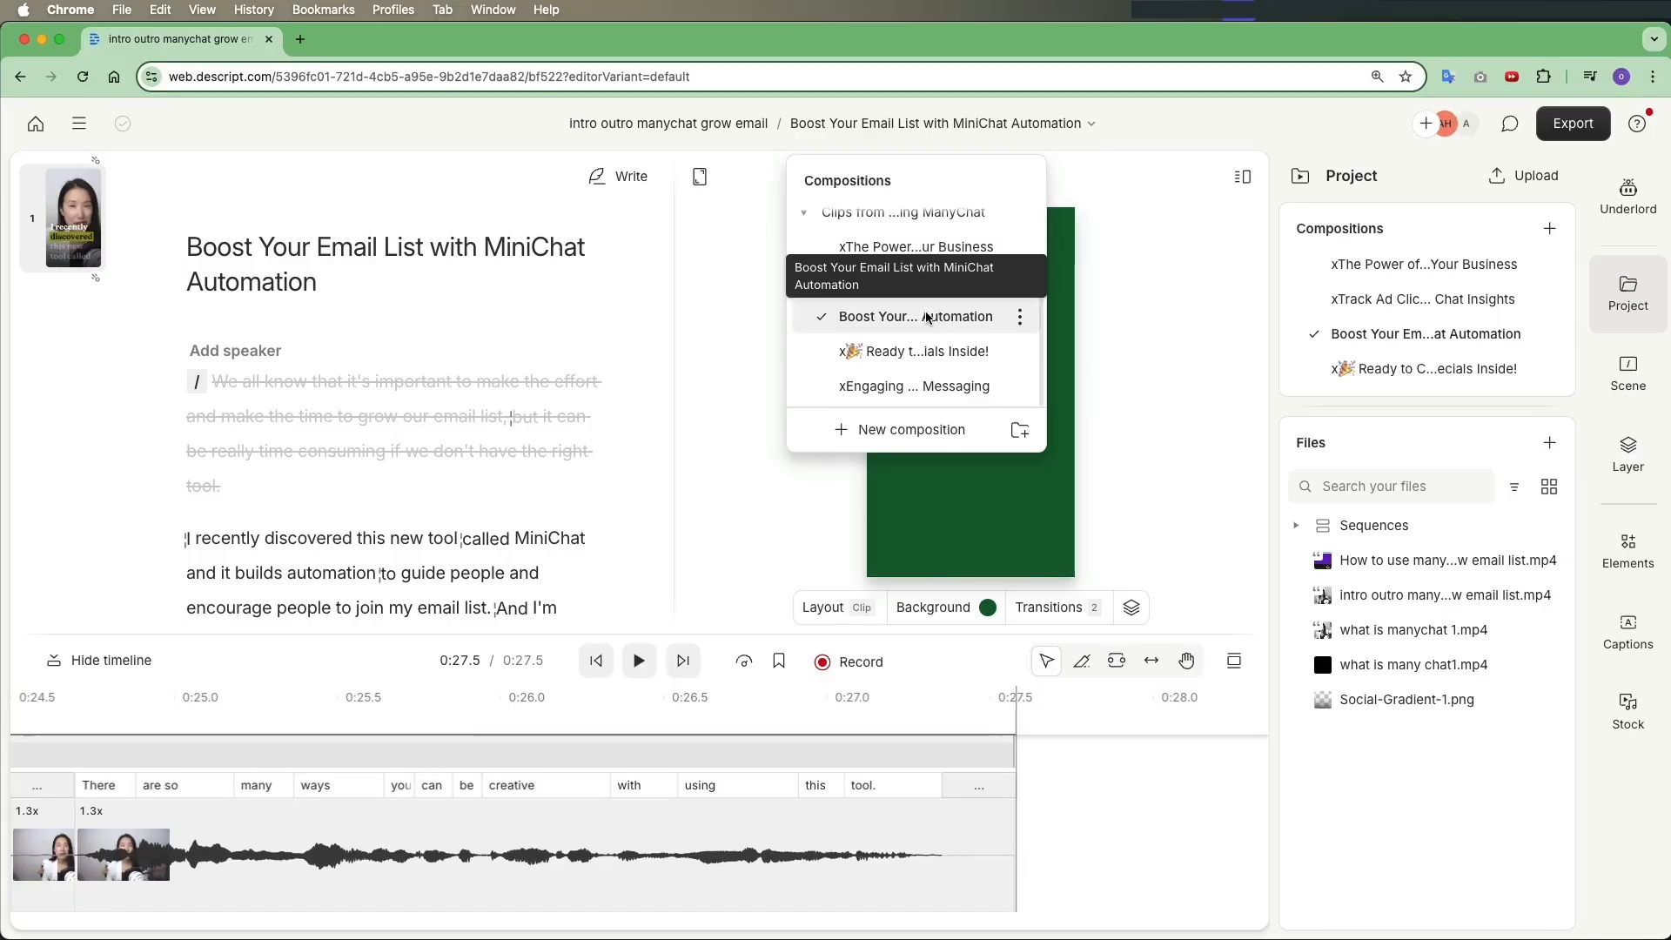
pyautogui.click(709, 403)
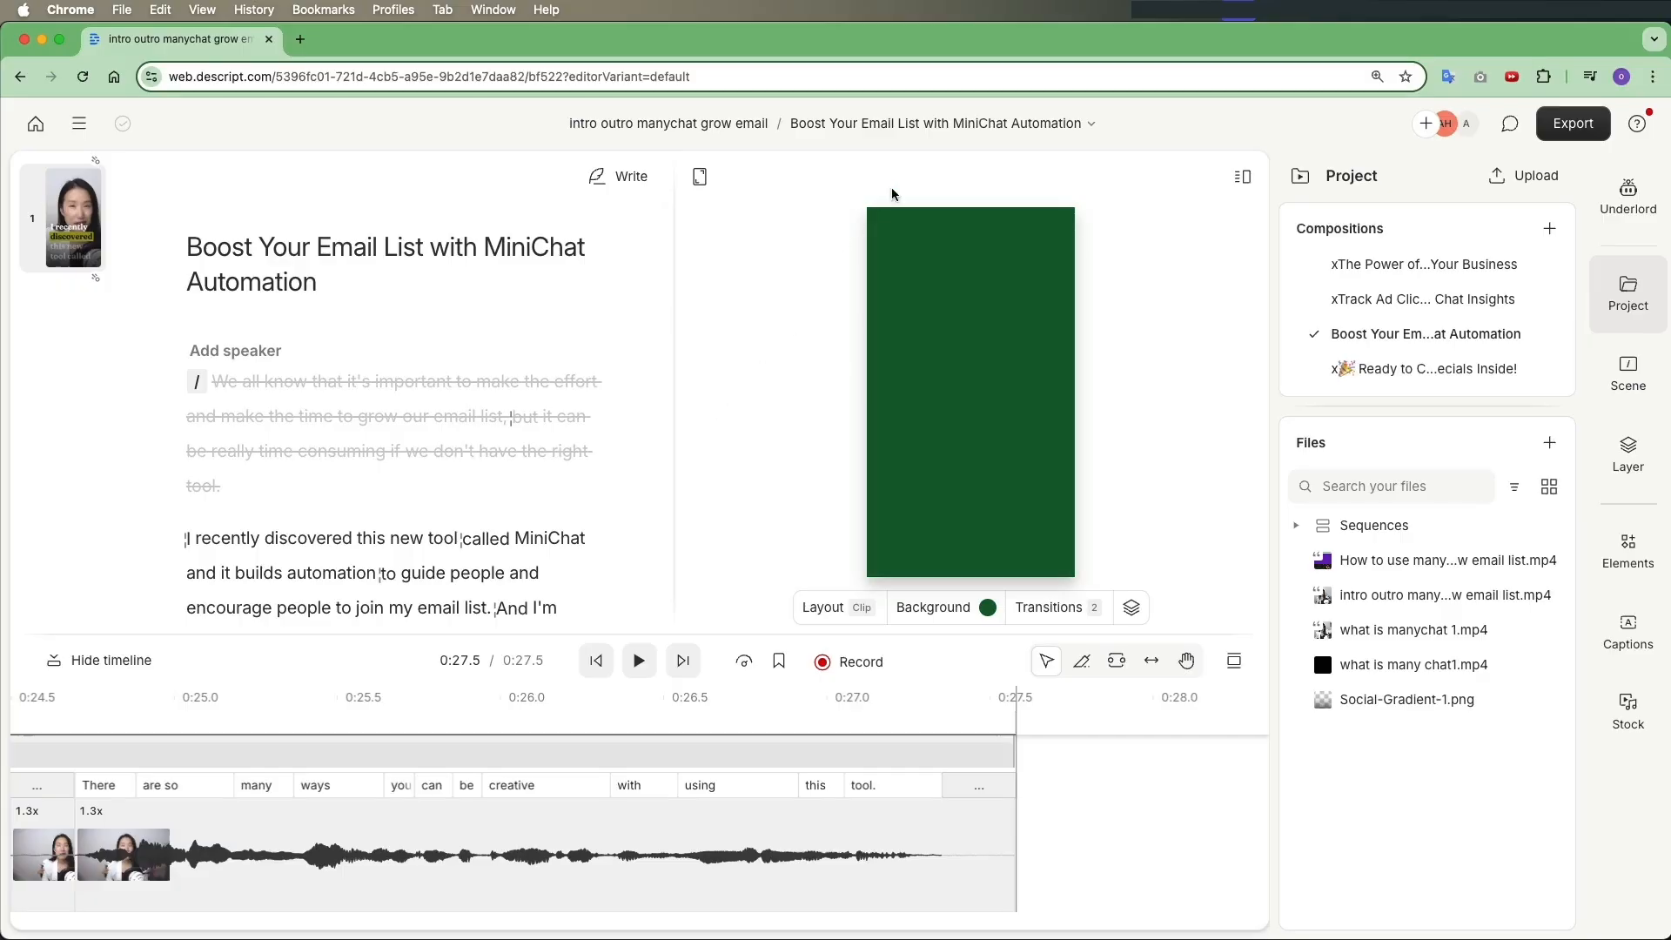
pyautogui.click(977, 130)
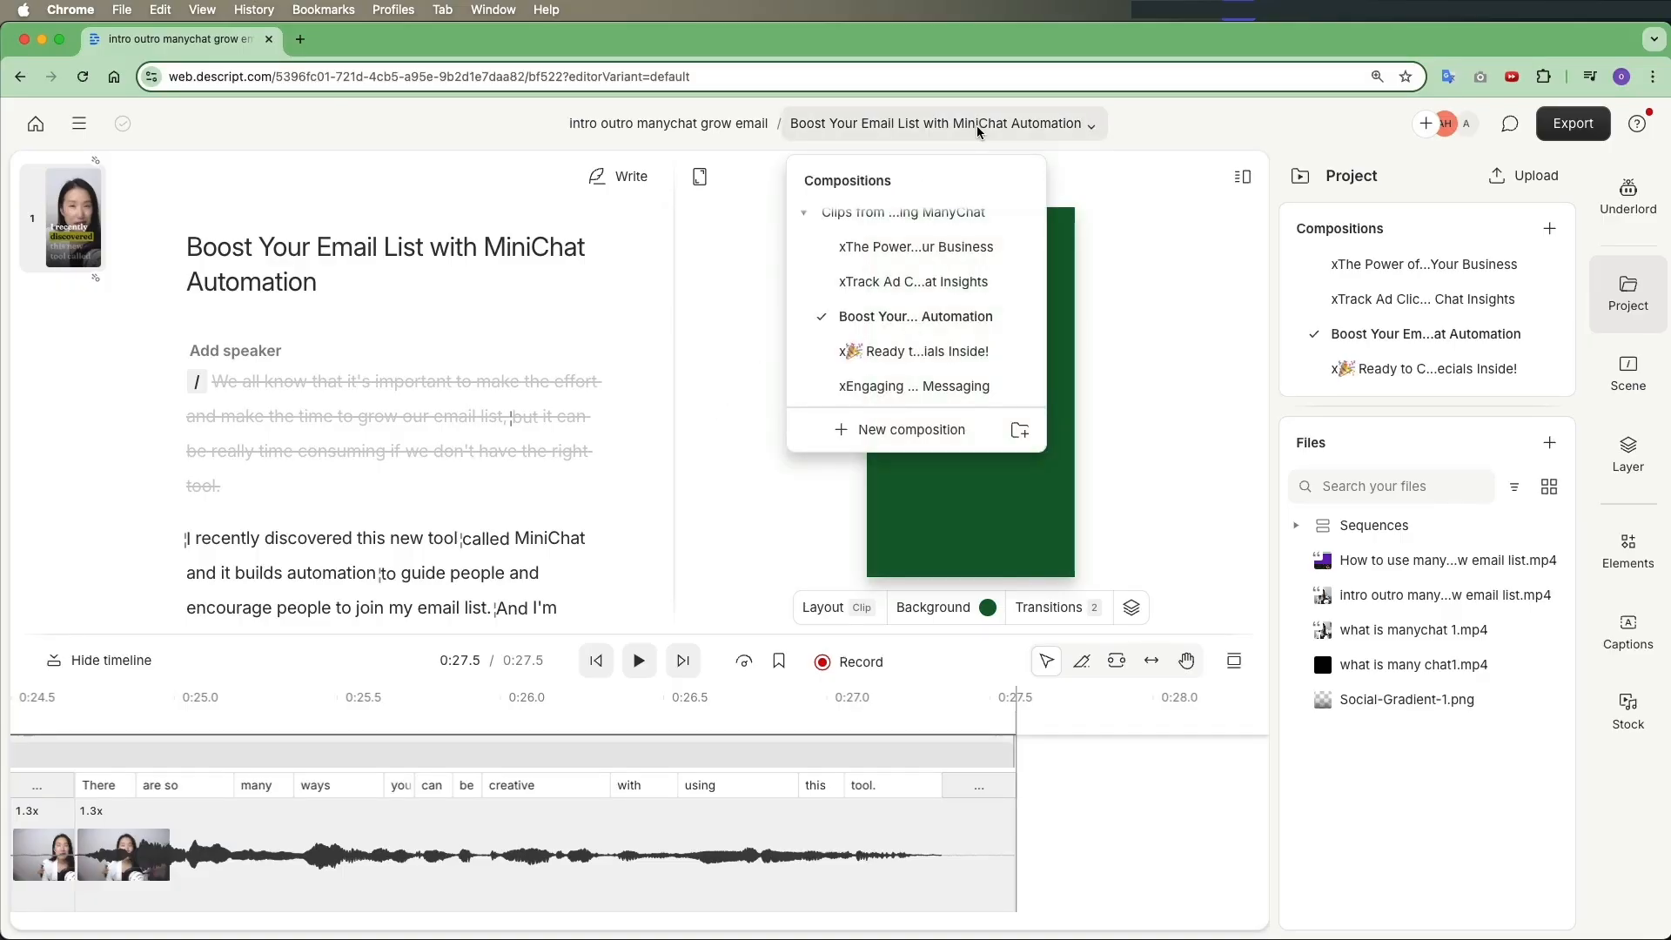
pyautogui.click(960, 318)
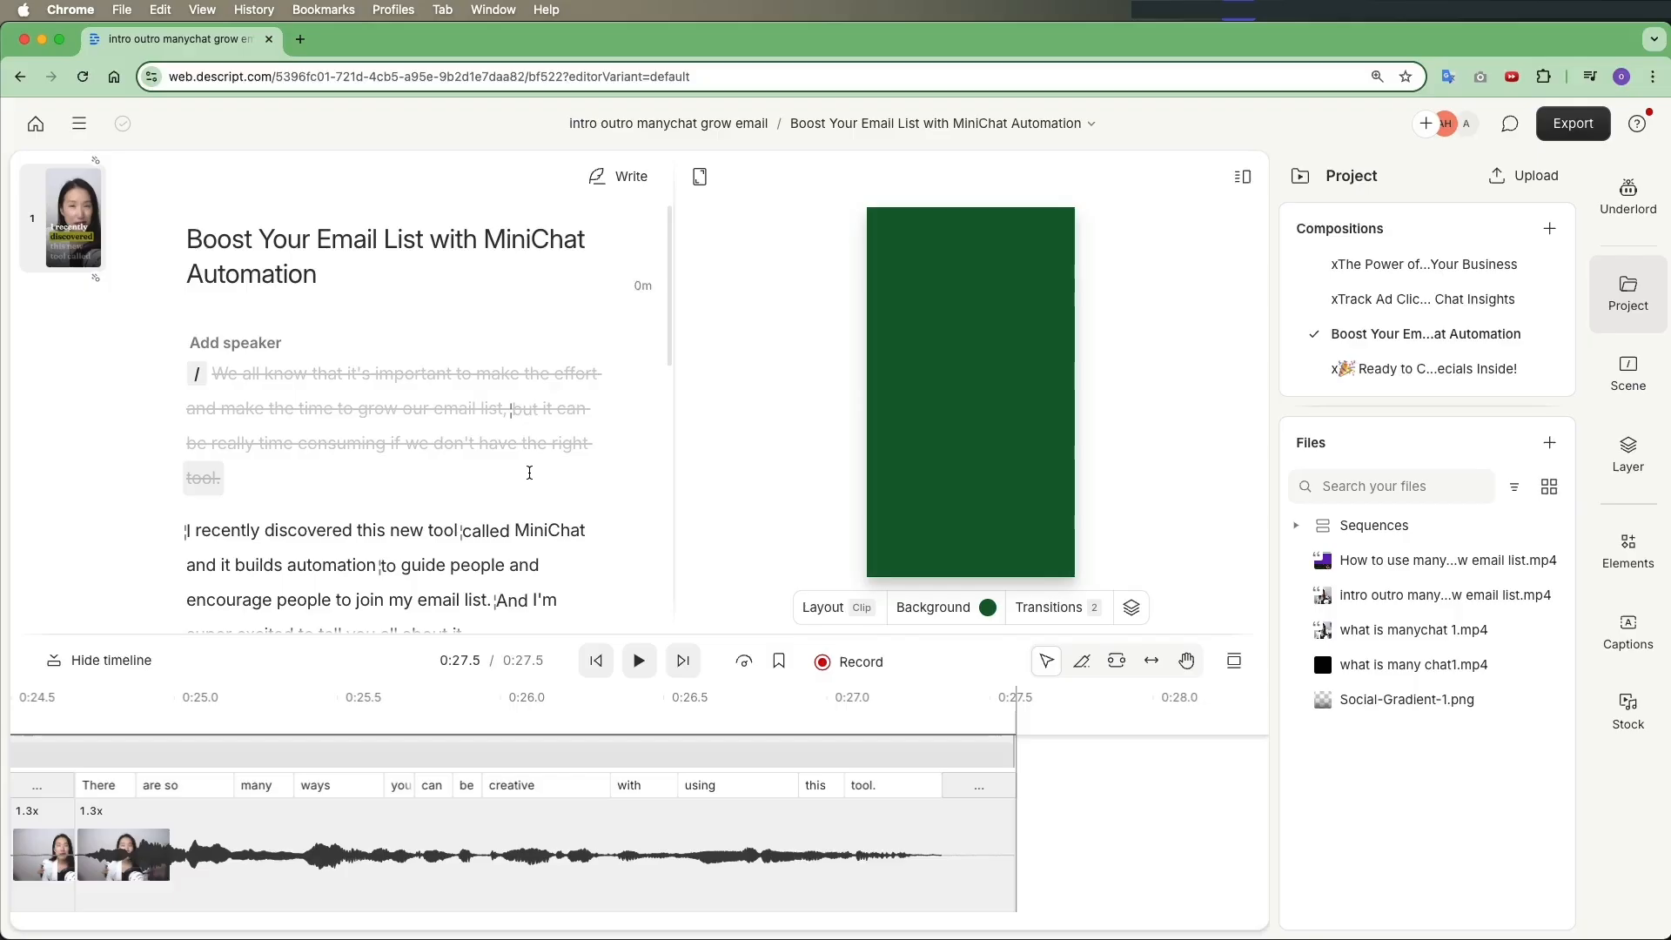
# Return to the main How to Grow Your Email List Using ManyChat composition
pyautogui.scroll(-8, 529, 473)
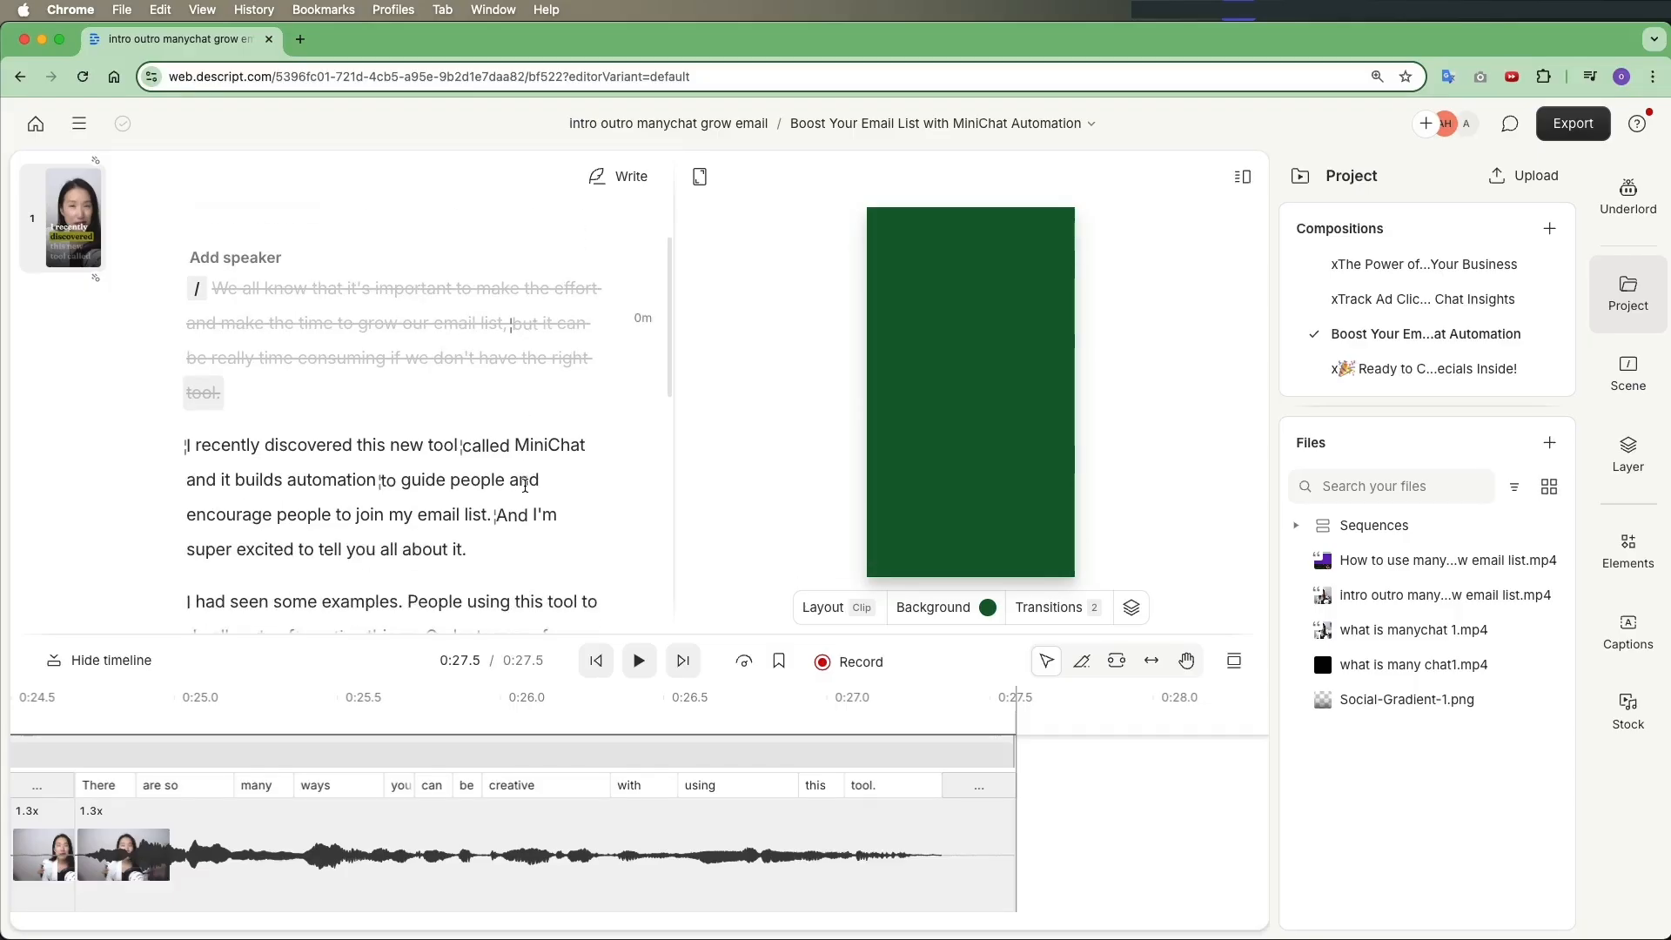
pyautogui.scroll(5, 526, 485)
pyautogui.scroll(1, 525, 486)
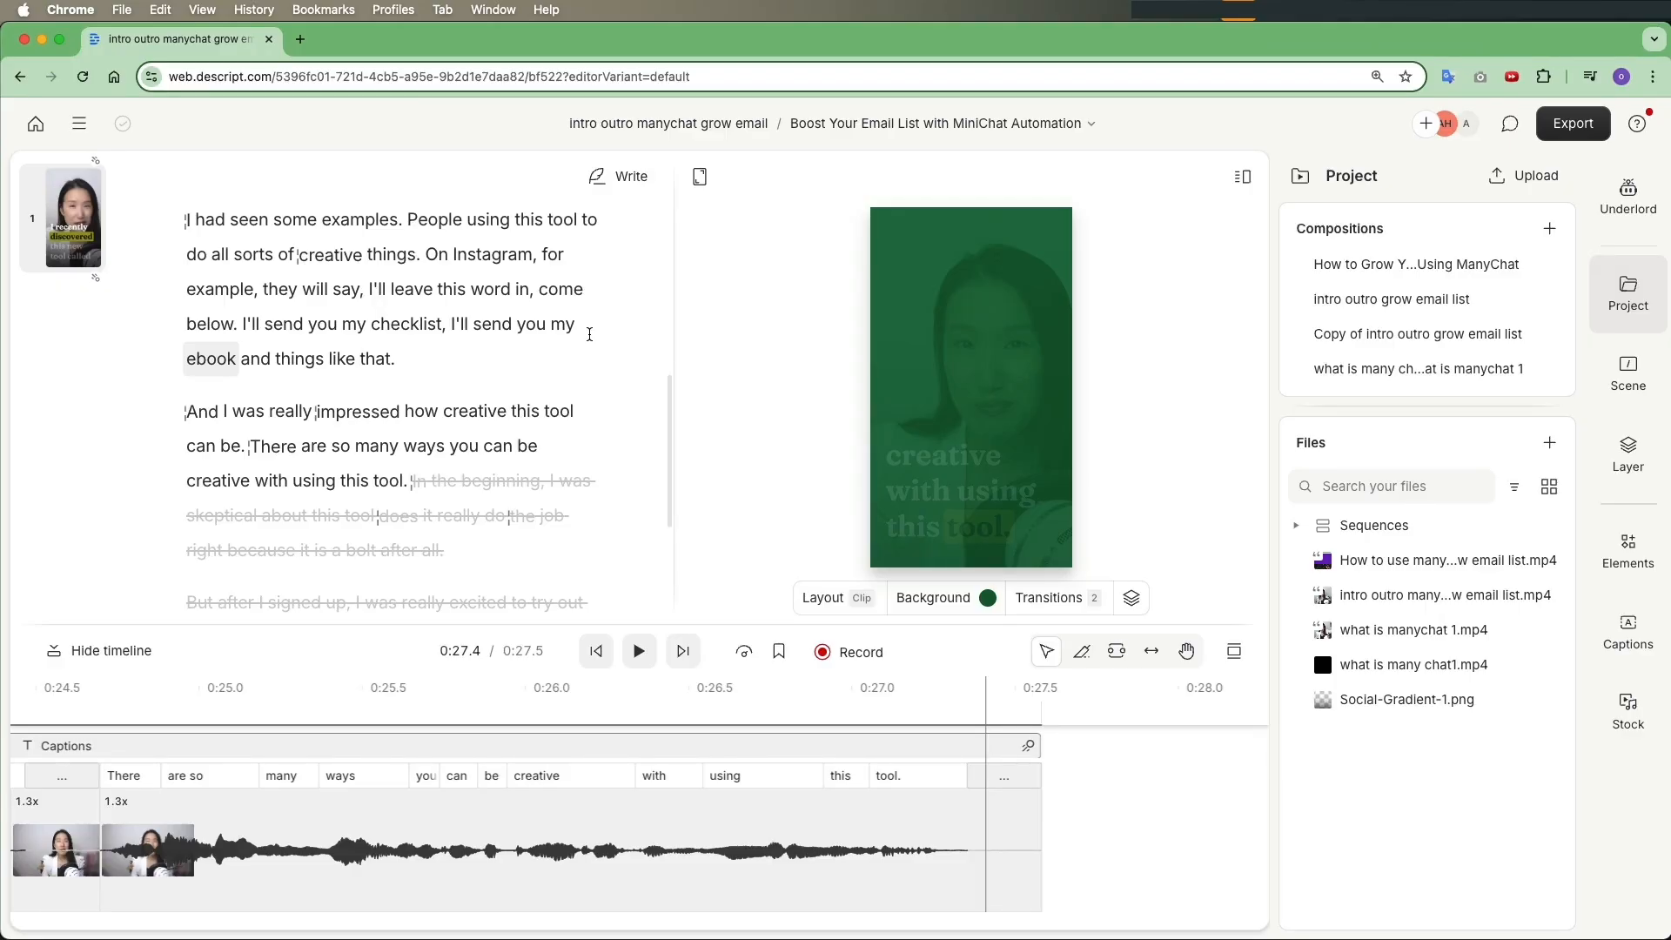
pyautogui.click(940, 123)
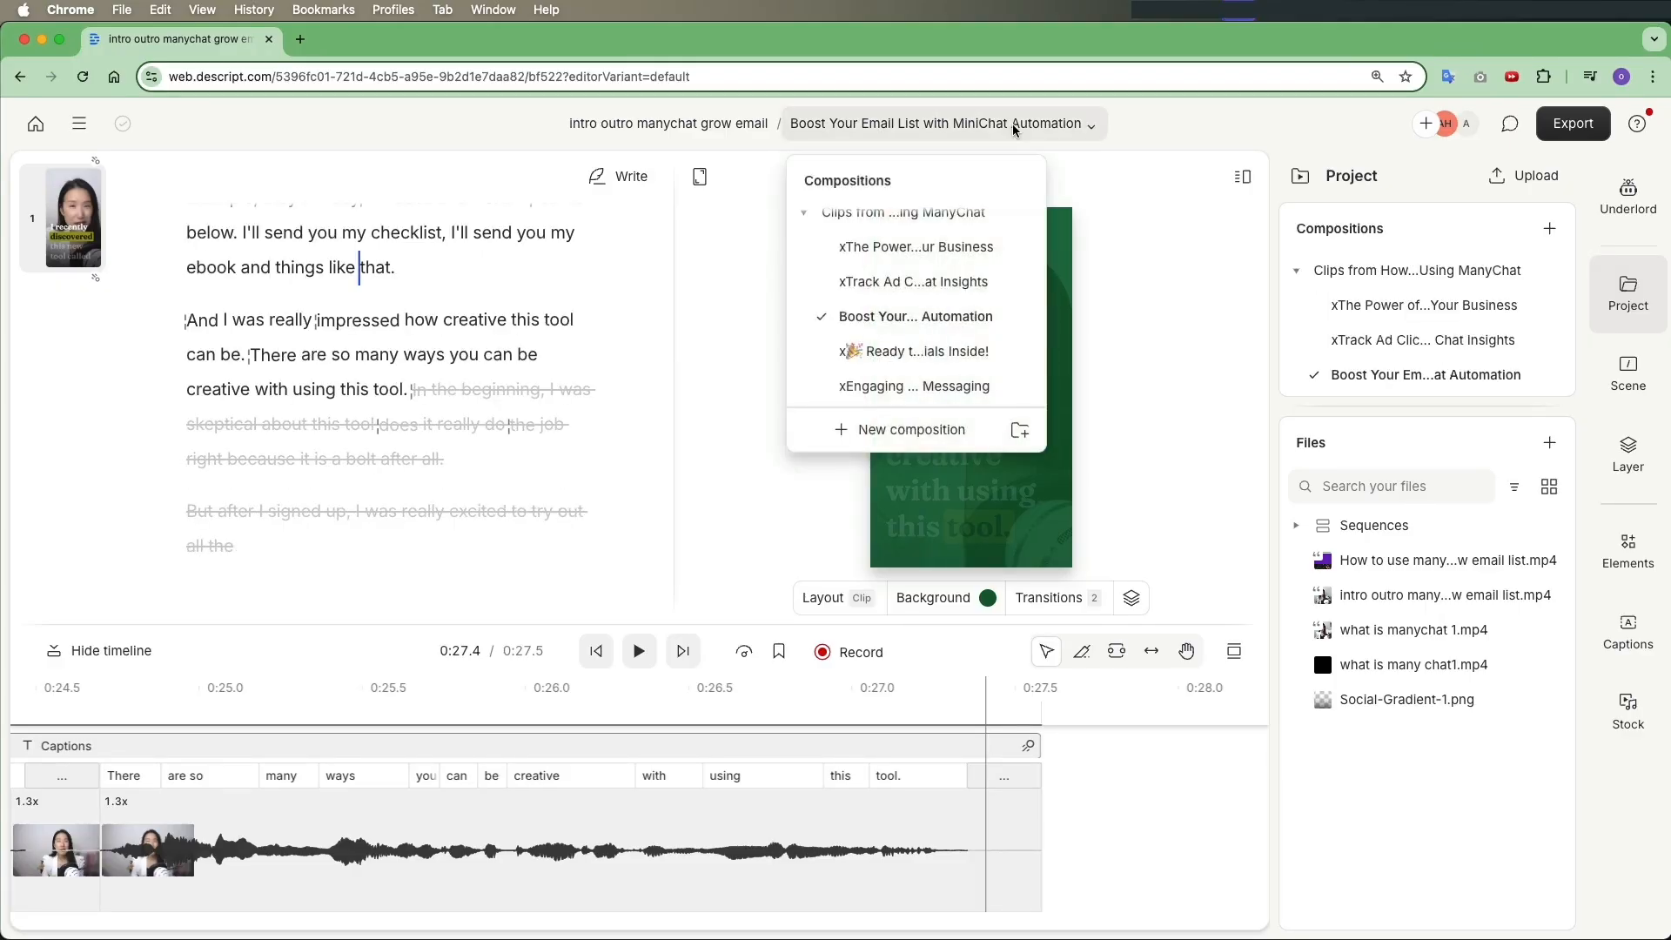
pyautogui.scroll(3, 988, 223)
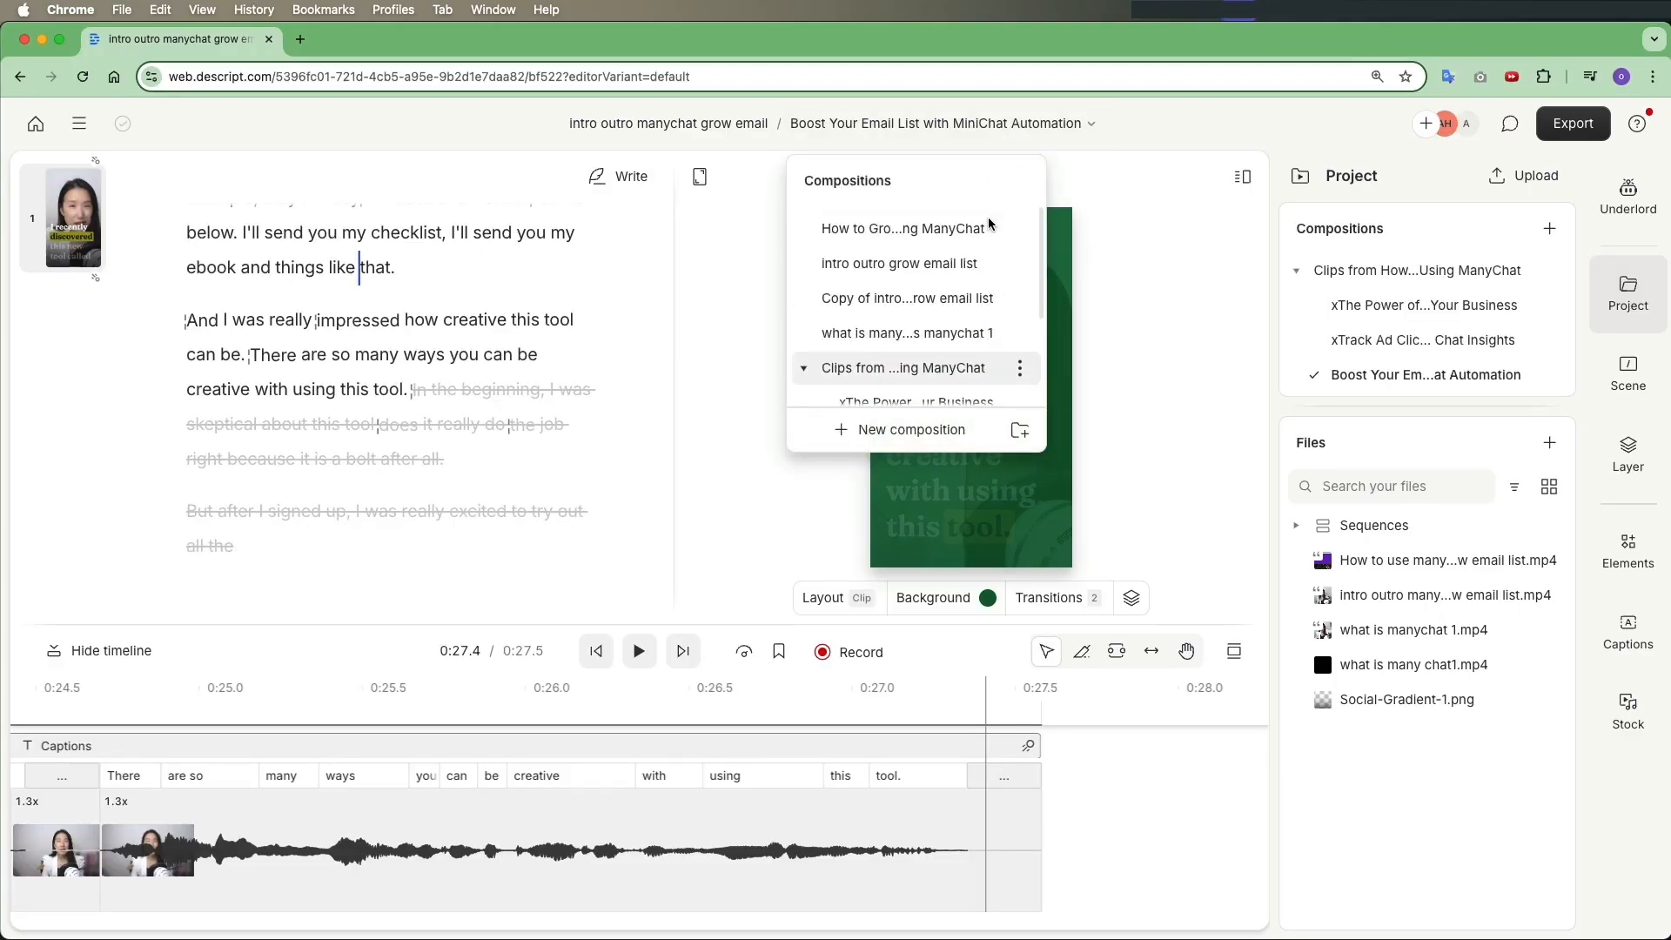
pyautogui.click(943, 229)
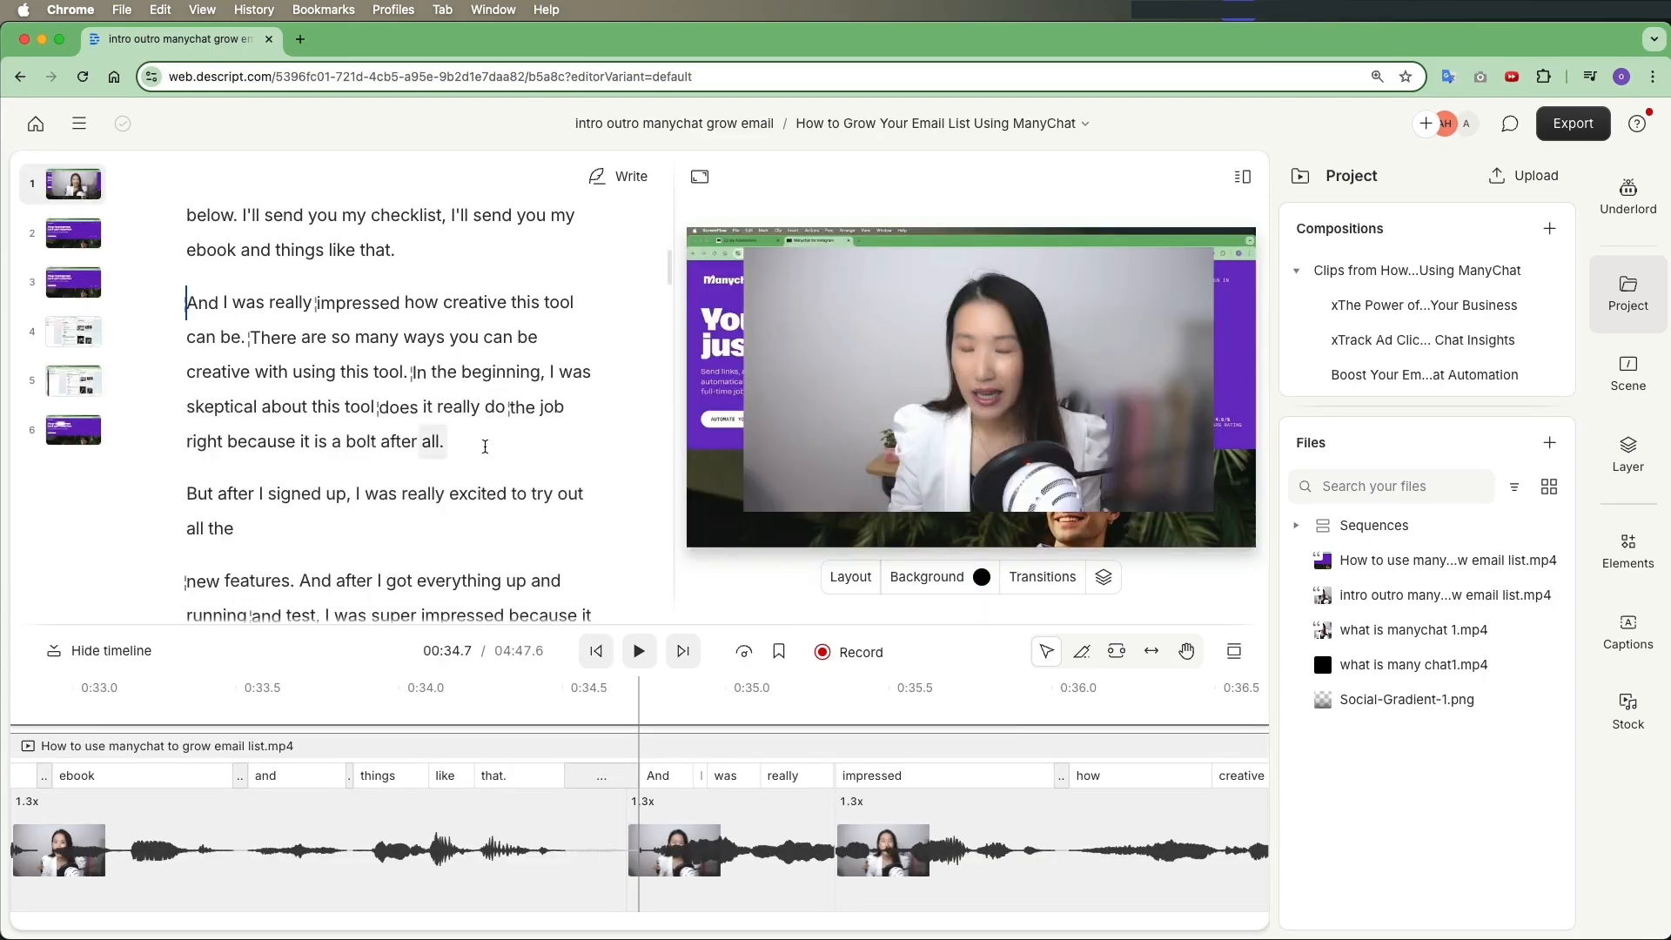
# Select and copy the paragraph starting 'I will leave the link in the description' under 'what is manychat 1'
pyautogui.scroll(10, 477, 443)
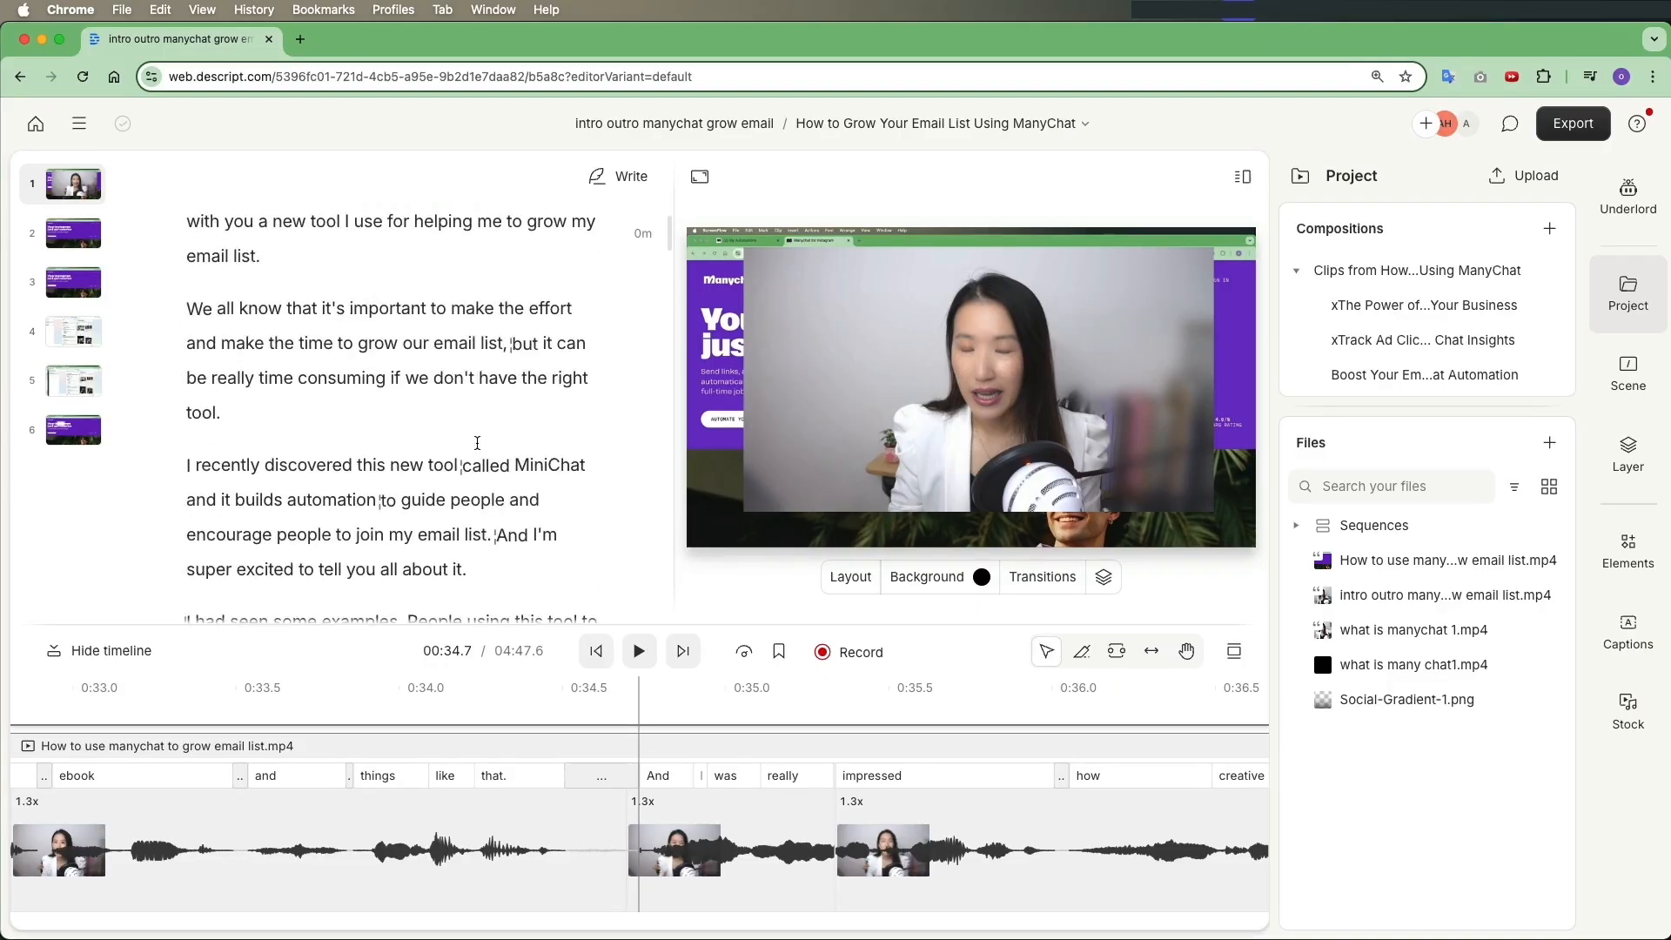
pyautogui.scroll(1, 477, 443)
pyautogui.click(198, 361)
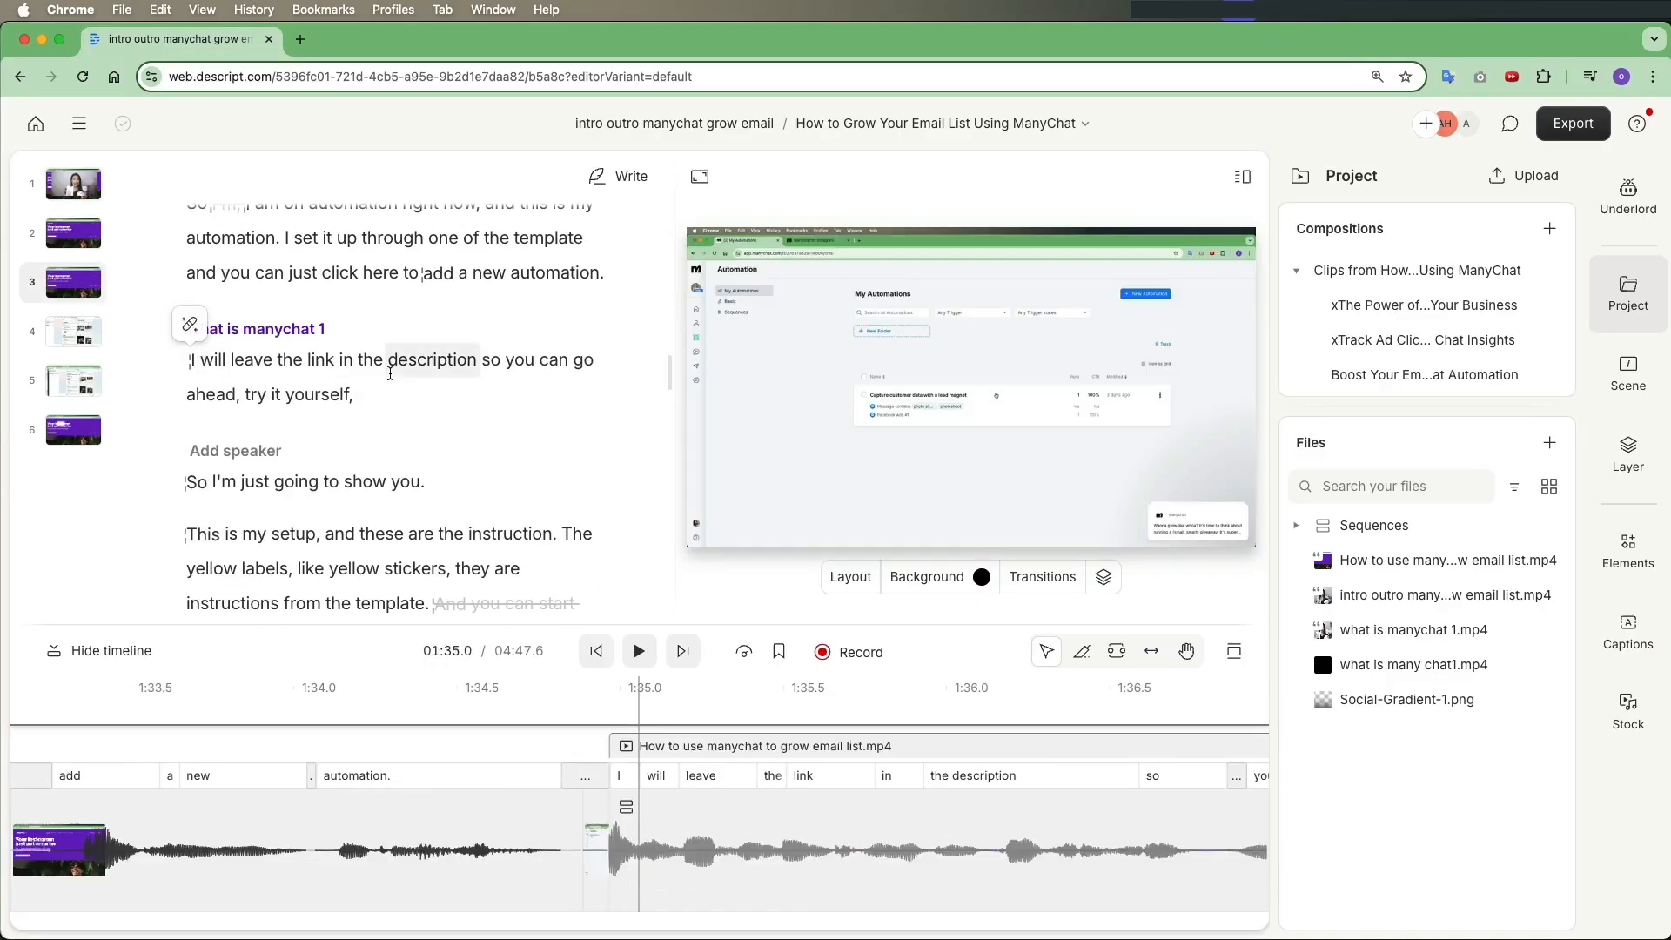
pyautogui.click(236, 364)
pyautogui.click(294, 363)
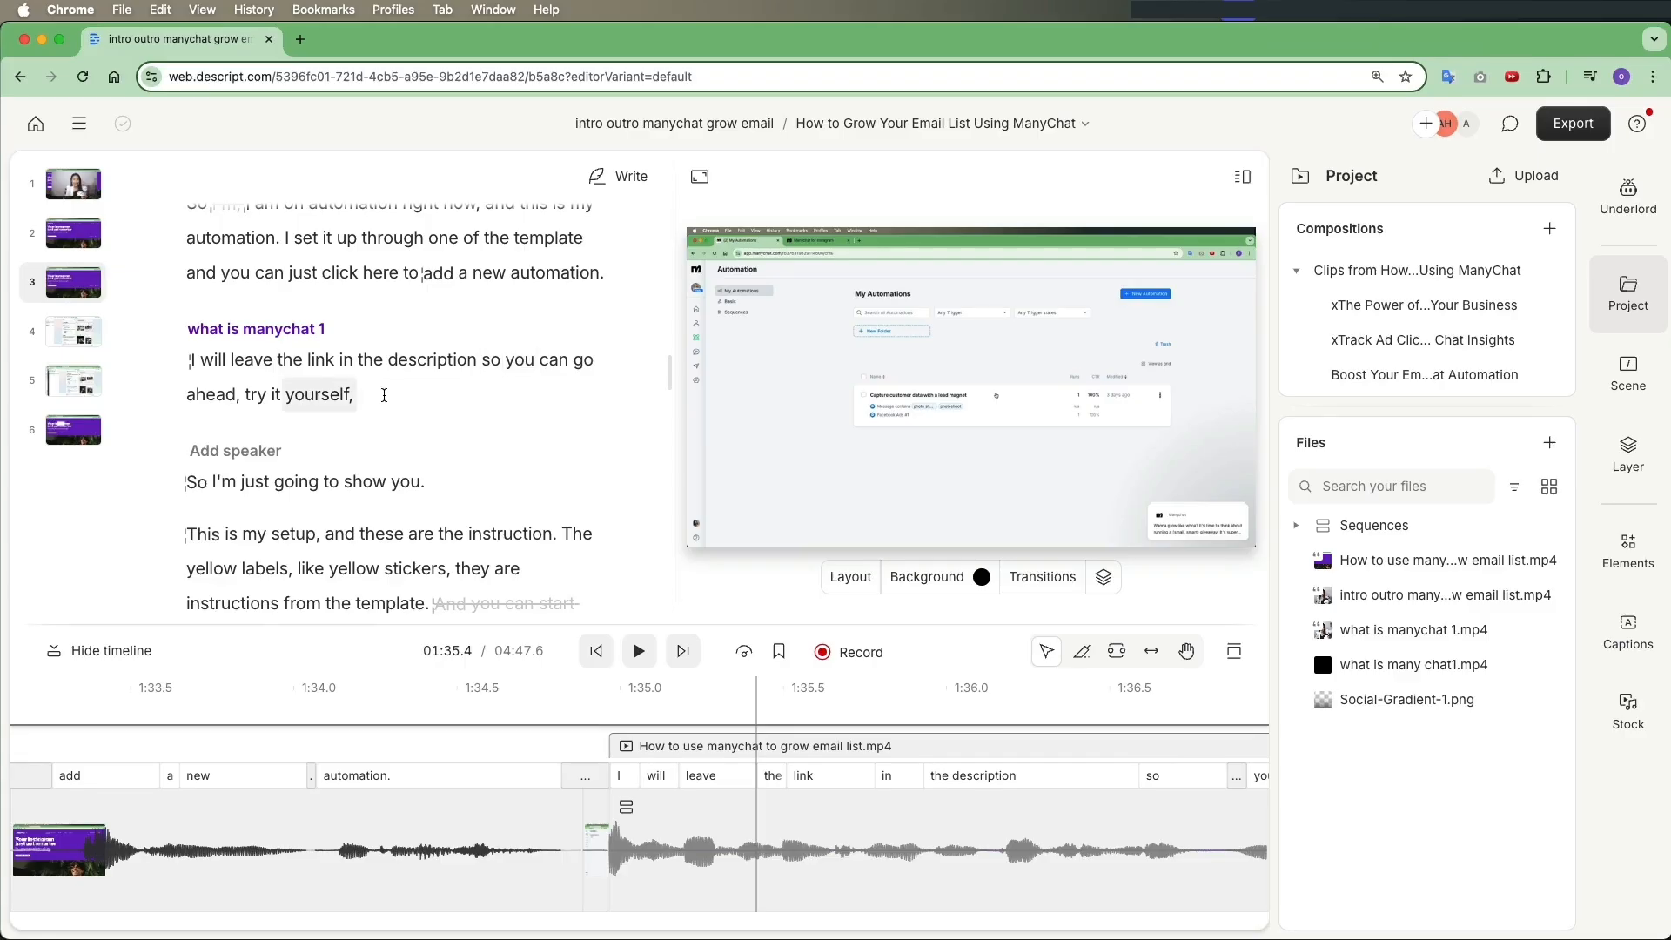
pyautogui.tripleClick(351, 397)
pyautogui.press('super+c')
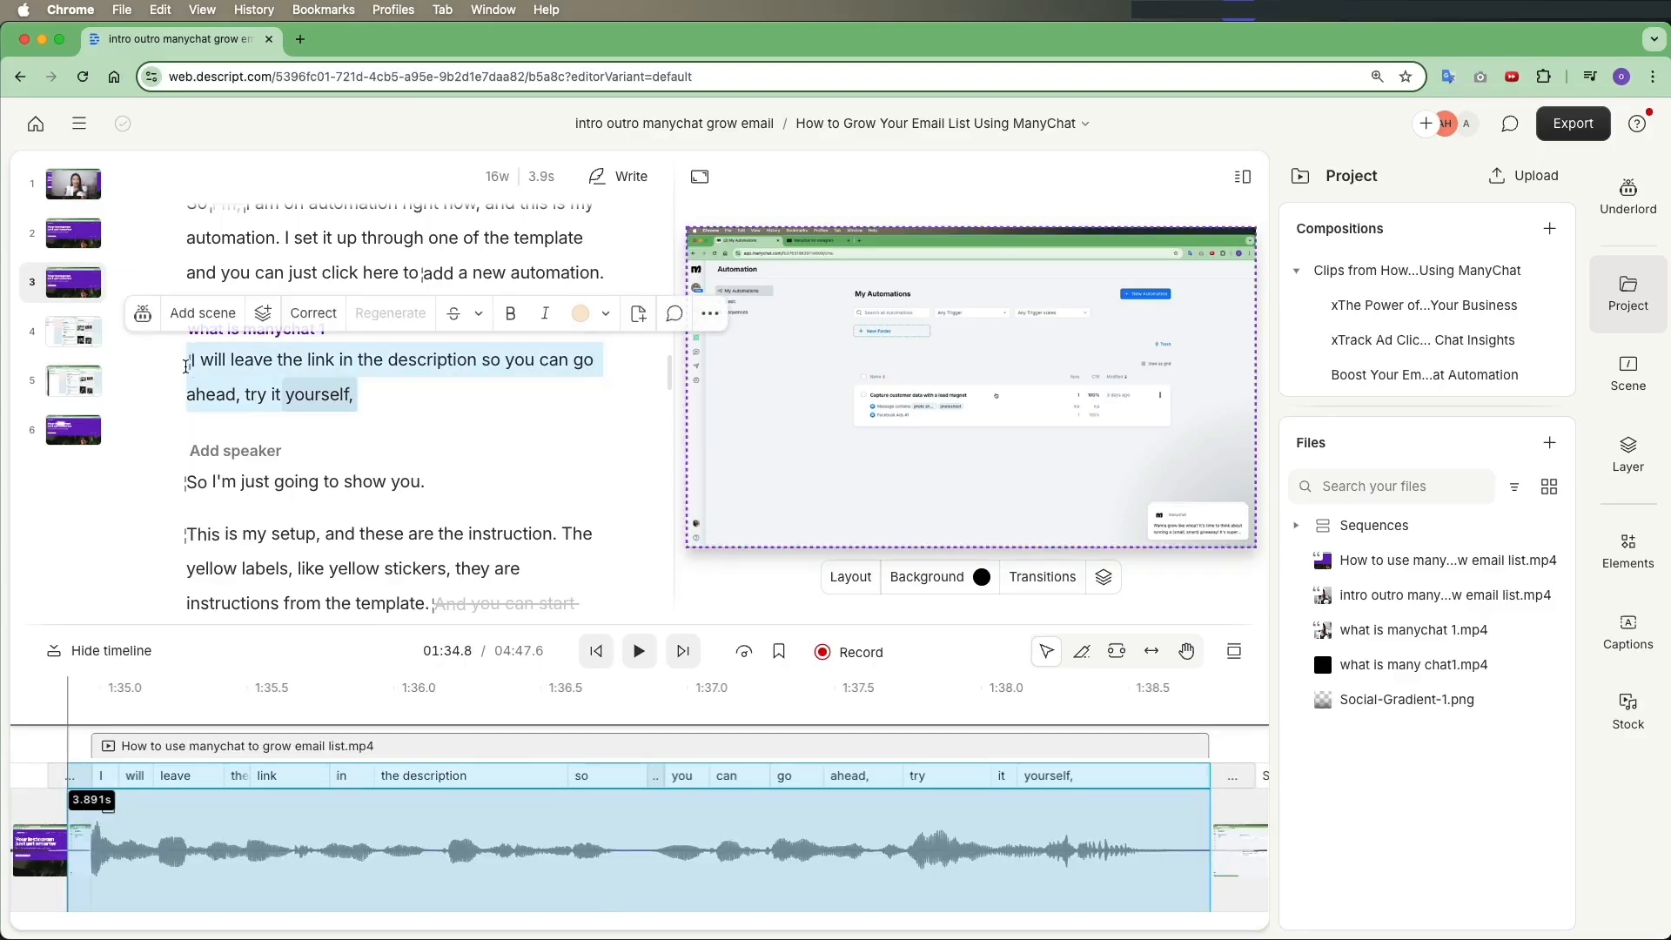
# In the Boost Your Email List clip, paste the copied paragraph as a new paragraph after 'creative with using this tool.'
pyautogui.click(851, 122)
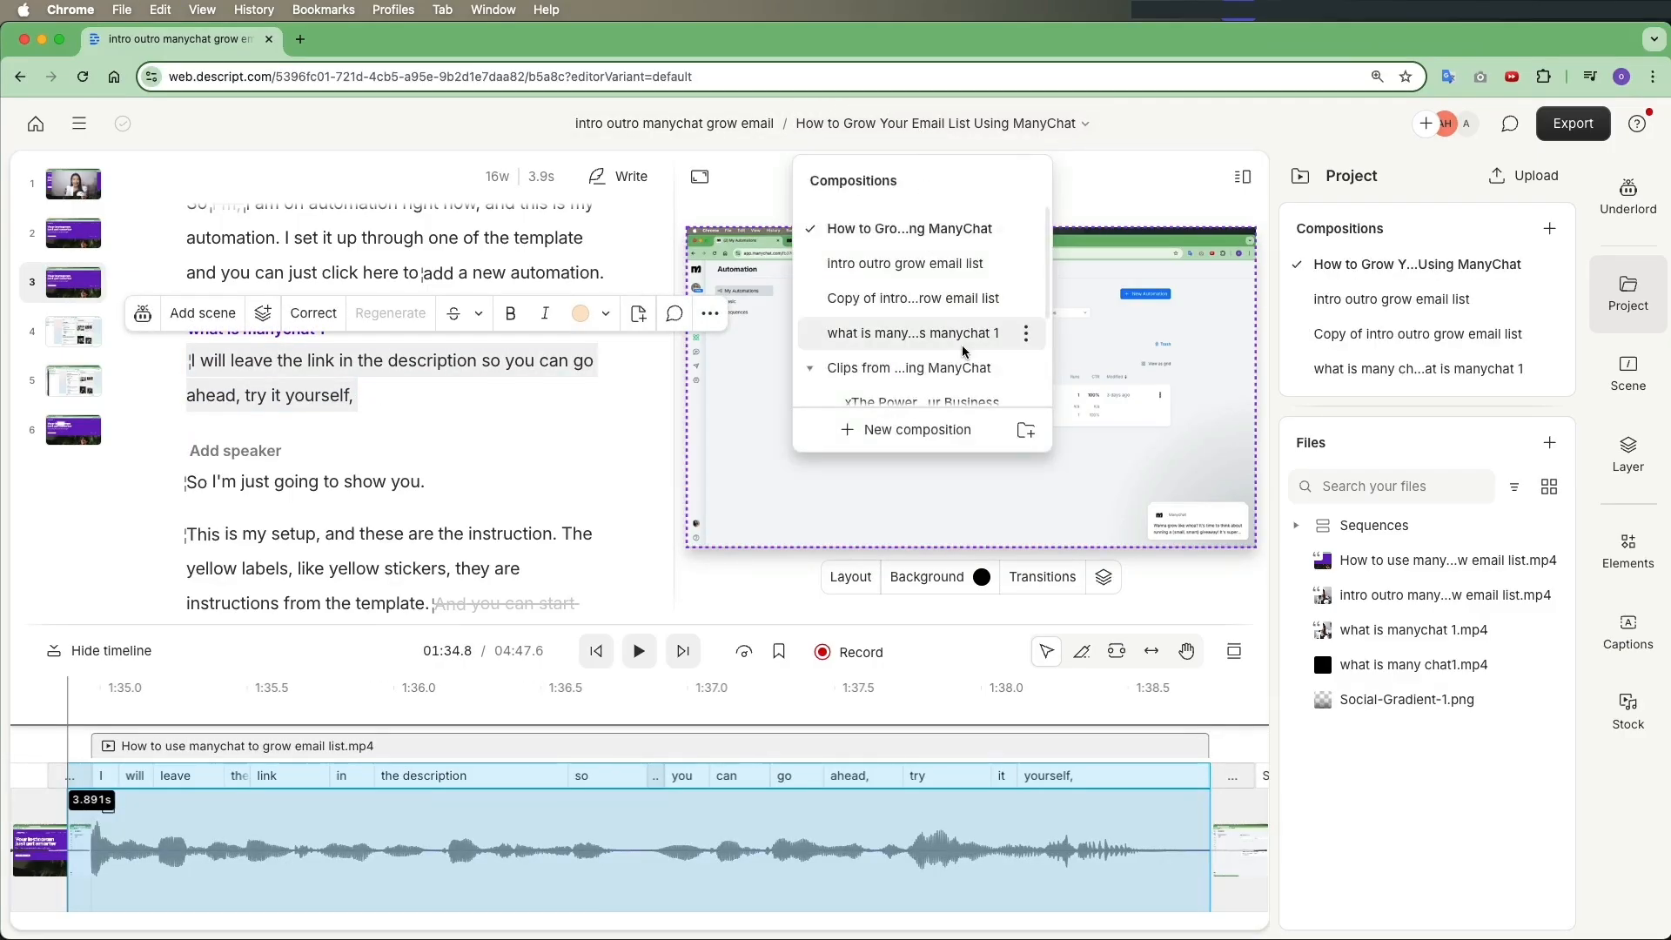
pyautogui.scroll(-3, 847, 327)
pyautogui.click(920, 317)
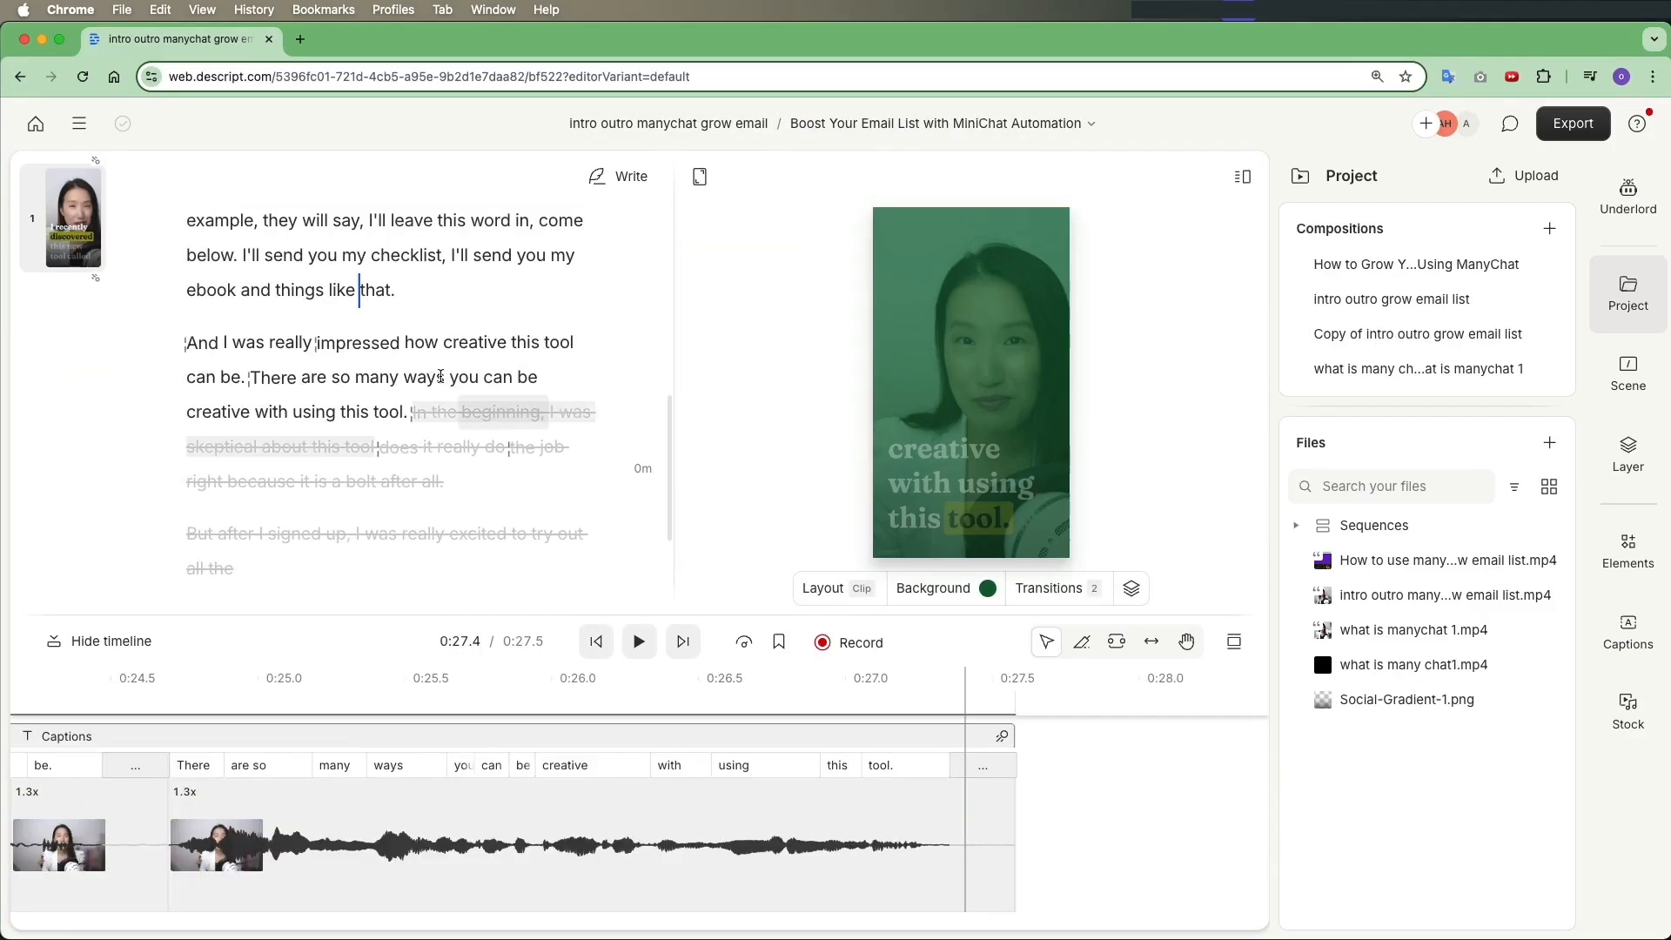
pyautogui.click(414, 430)
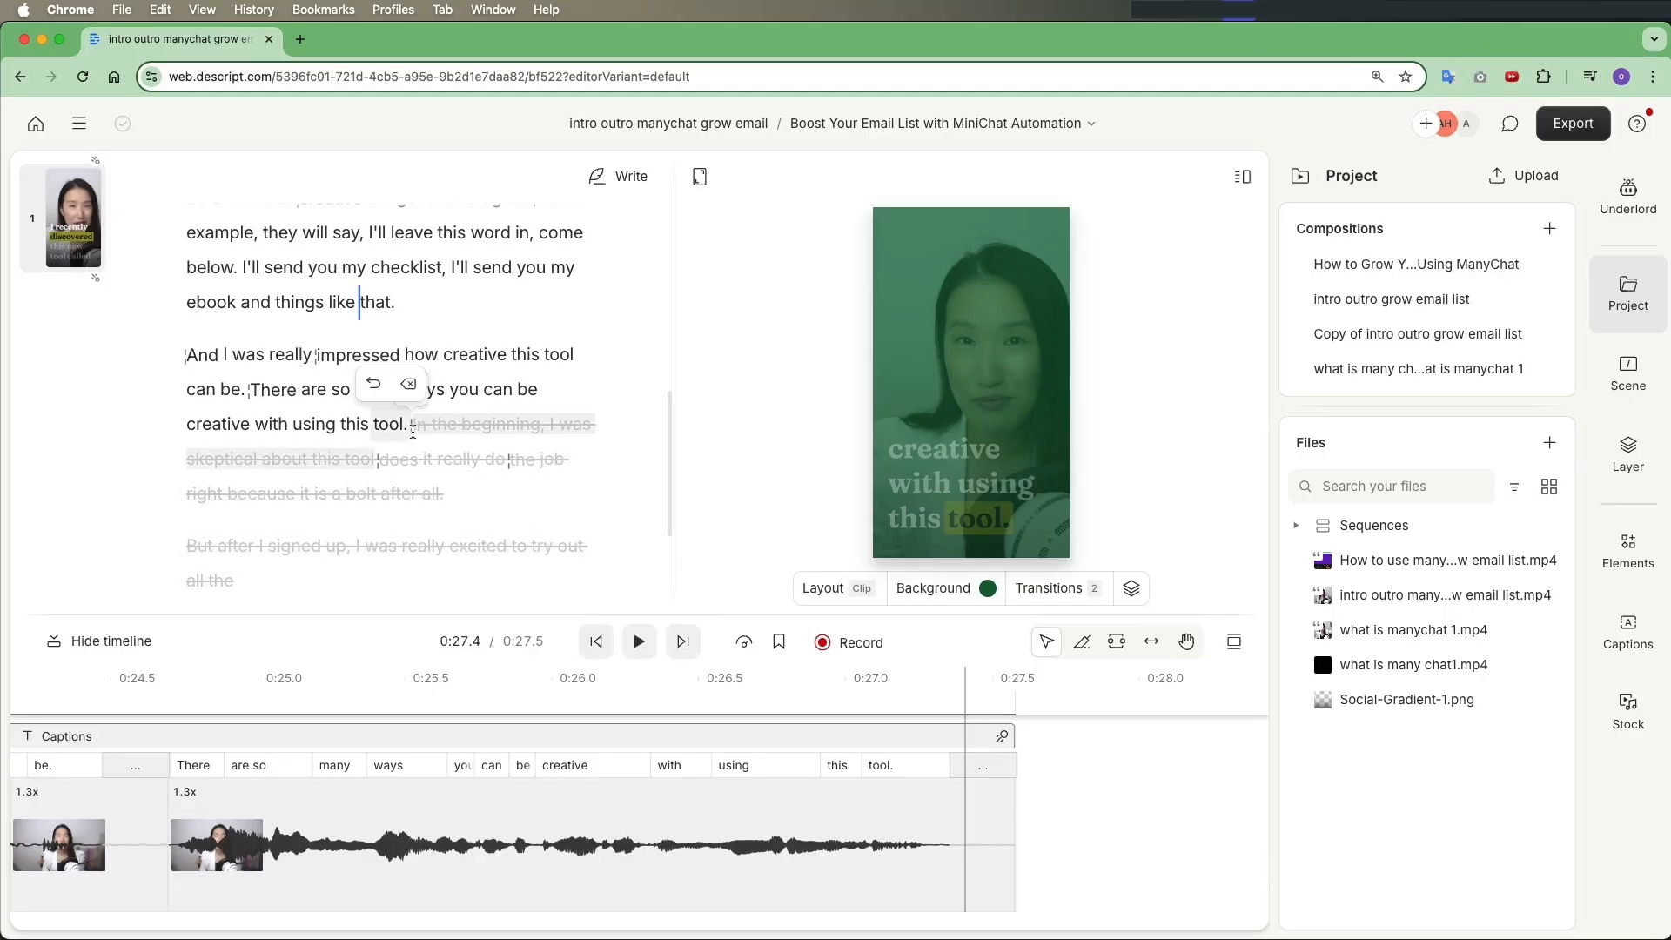
pyautogui.press('Return')
pyautogui.press('super+v')
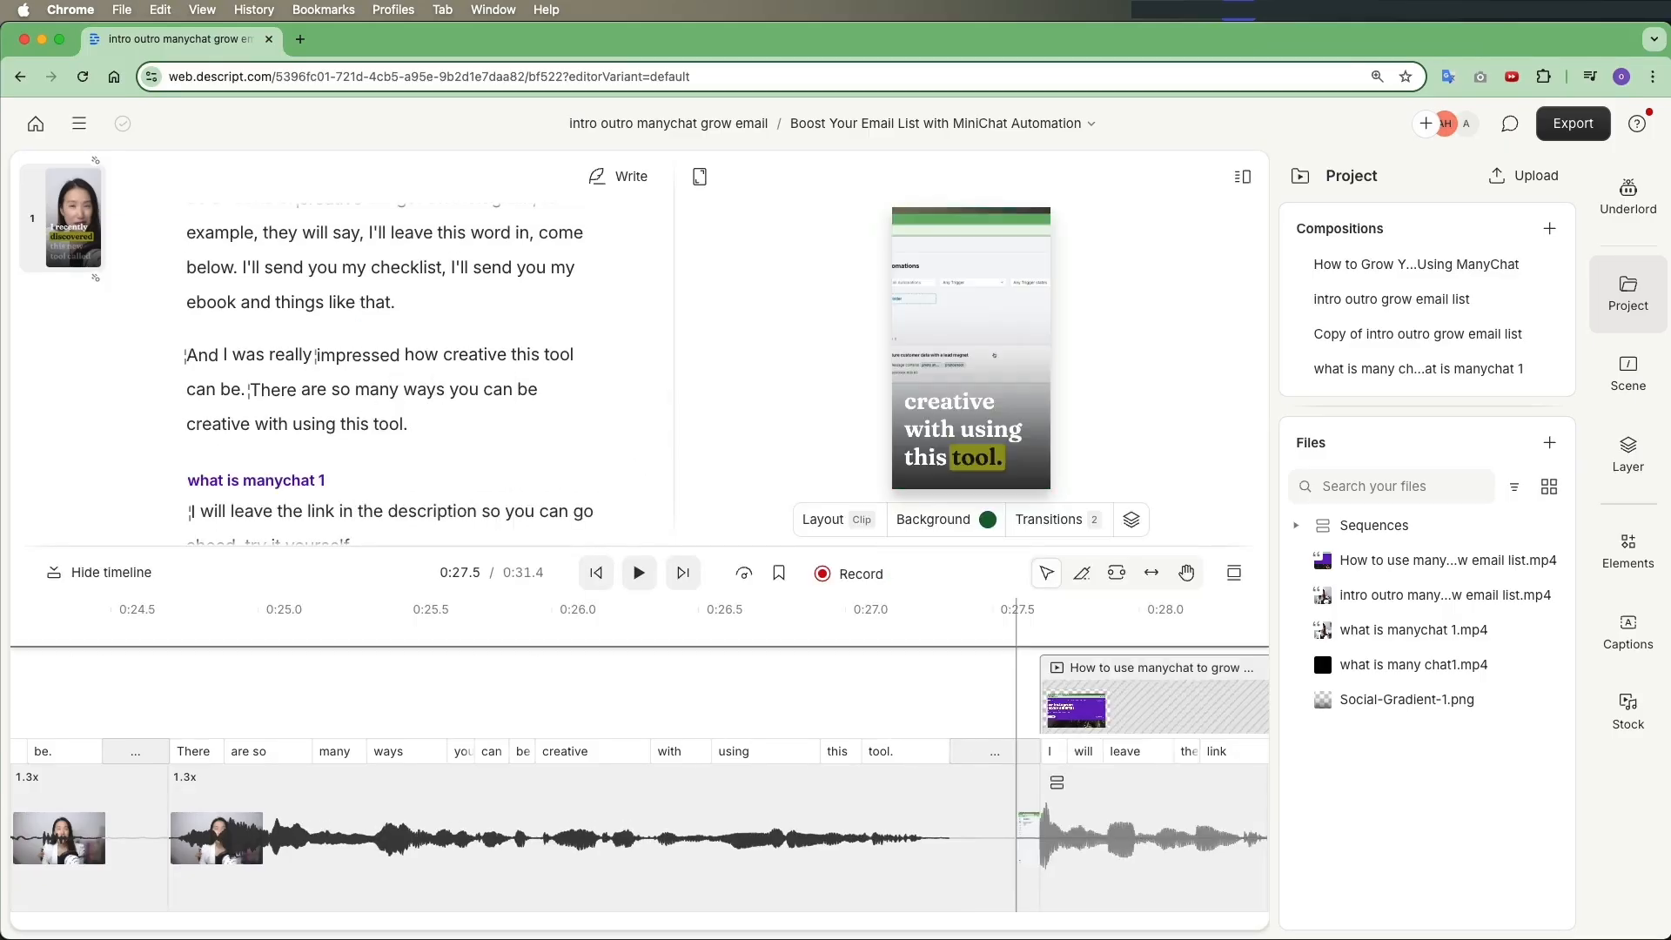
# Select the pasted video in the preview and hide the timeline
pyautogui.scroll(-3, 554, 435)
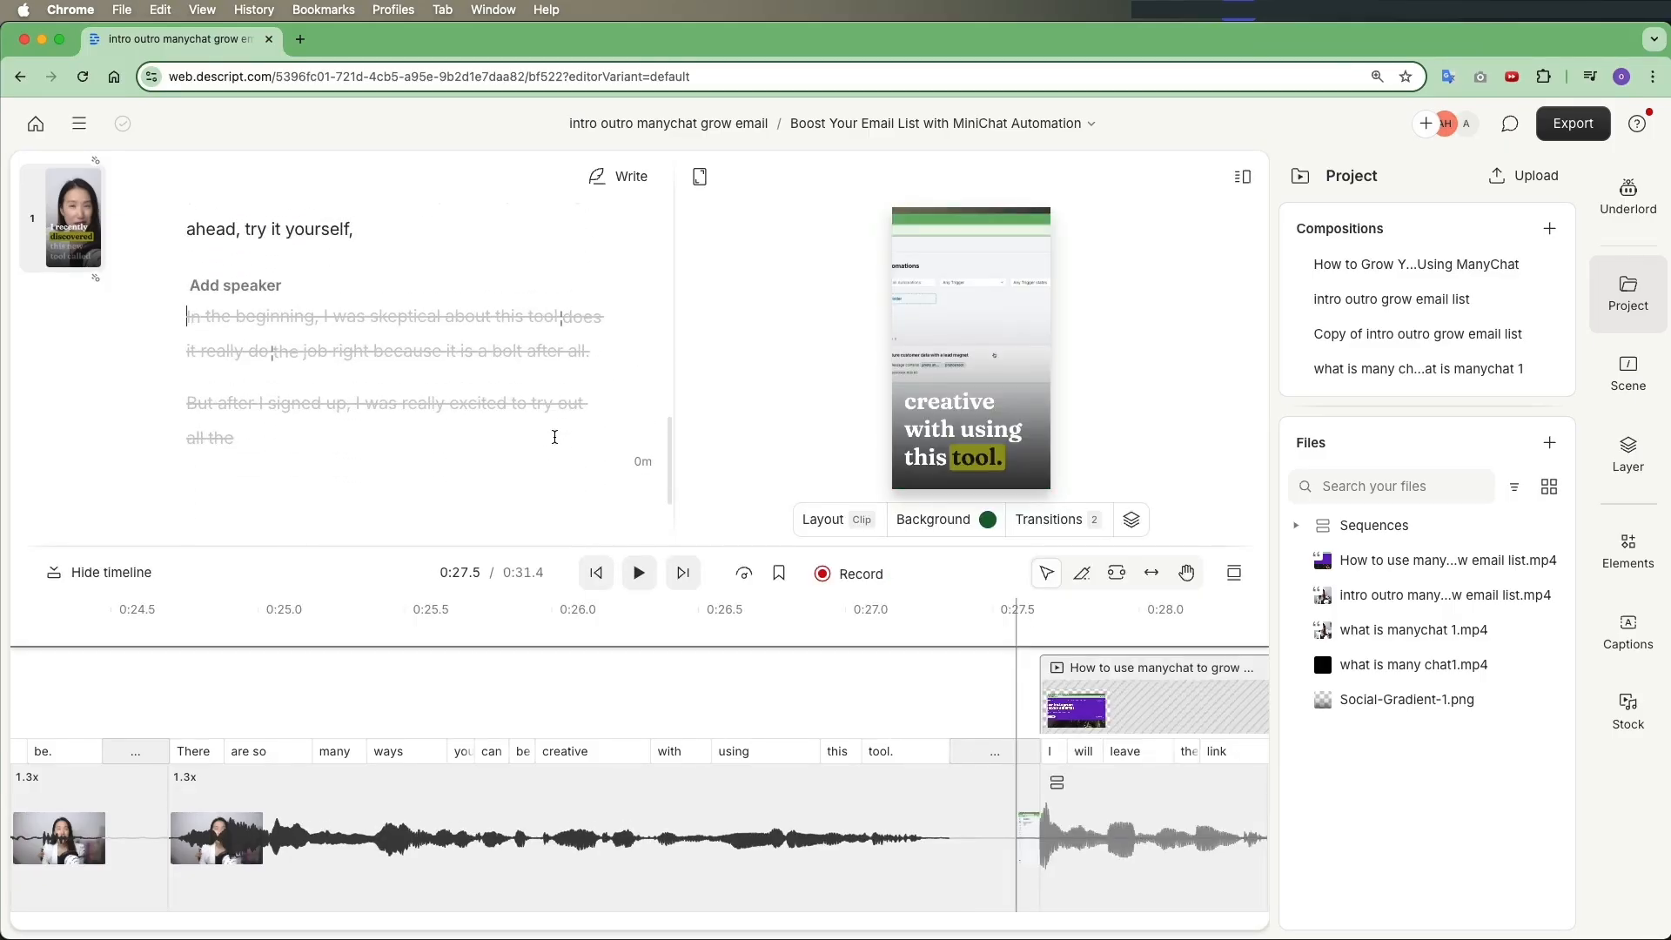
pyautogui.click(943, 317)
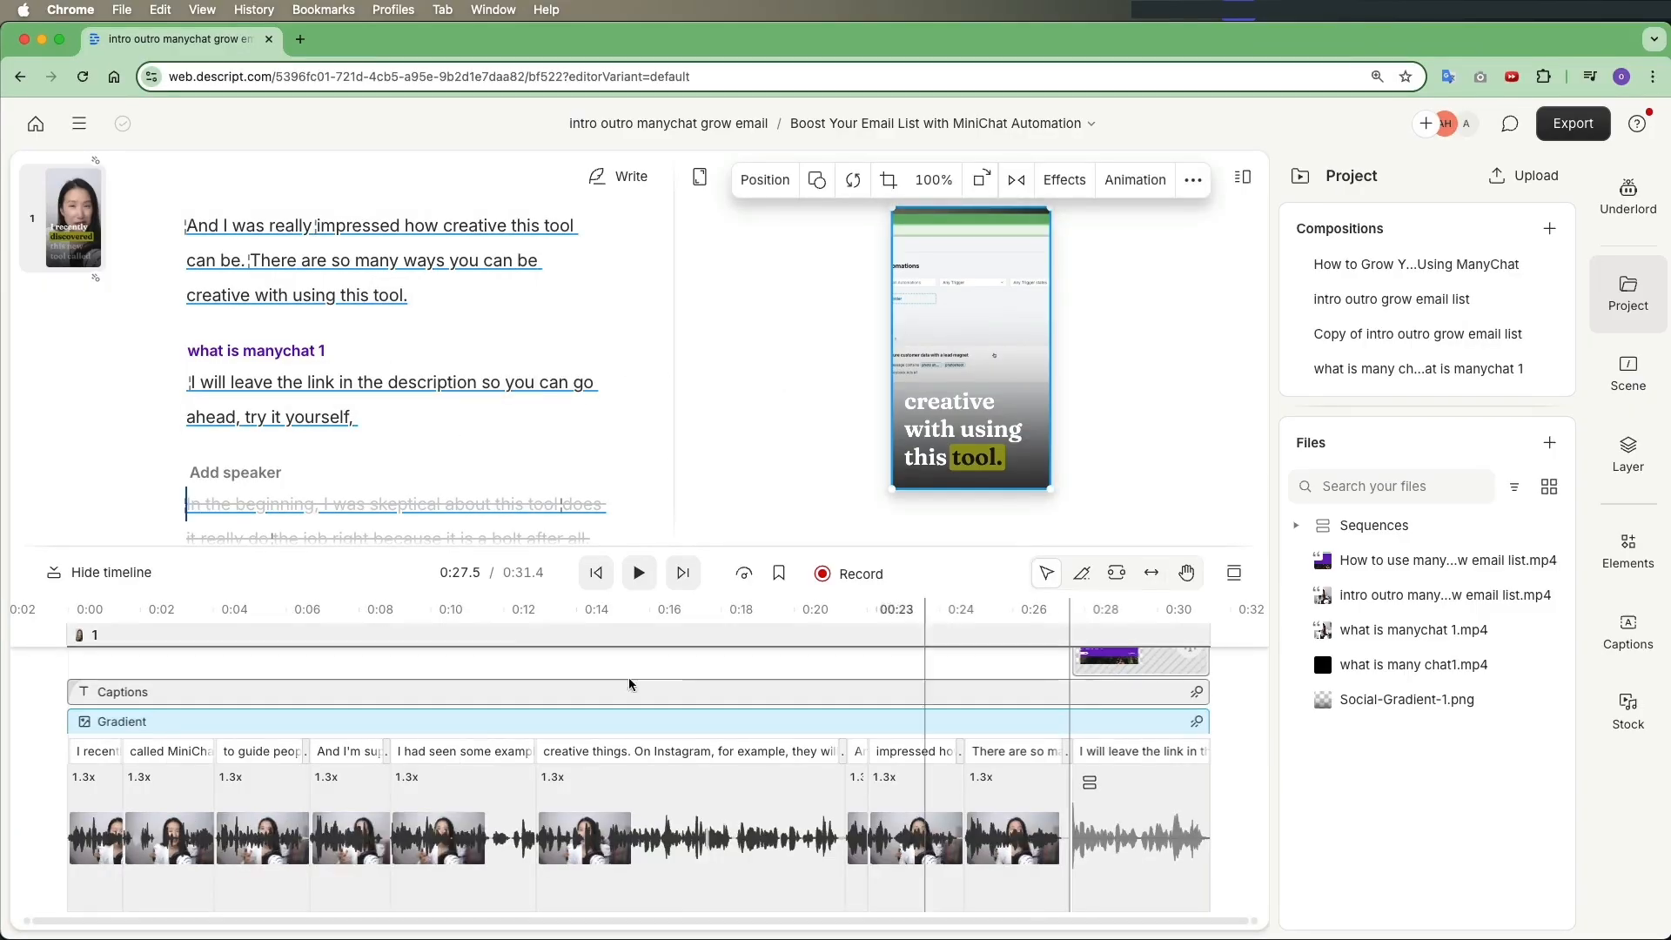
pyautogui.click(130, 574)
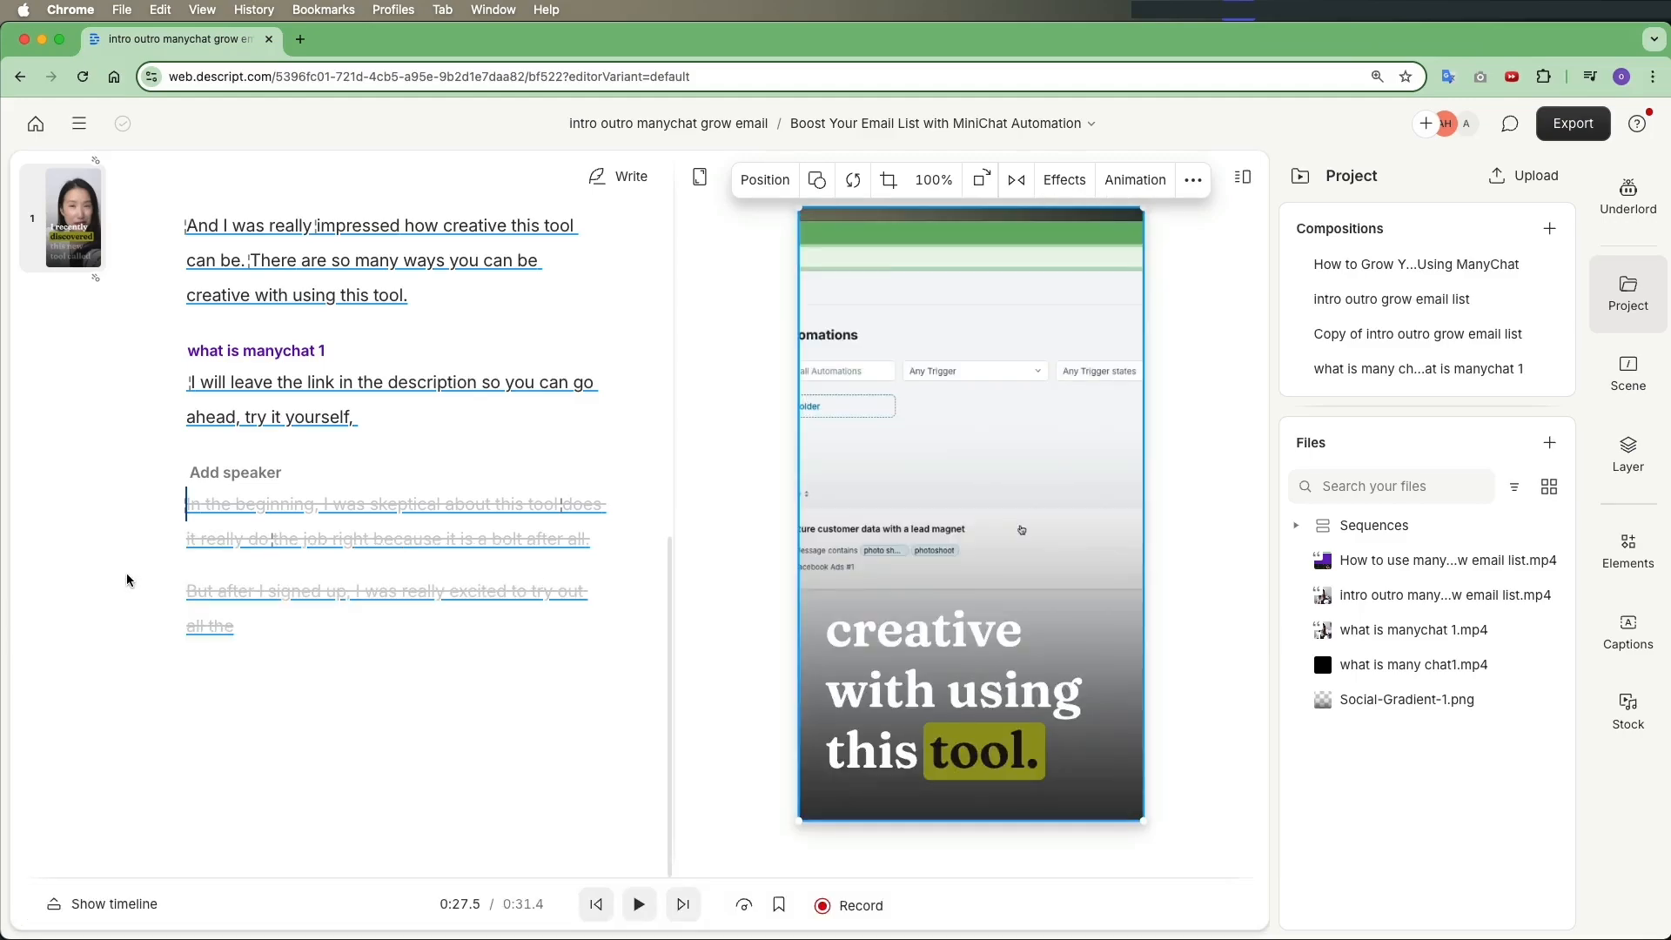
# Insert a scene break before the 'I will leave the link in the description' paragraph under 'what is manychat 1'
pyautogui.click(1624, 296)
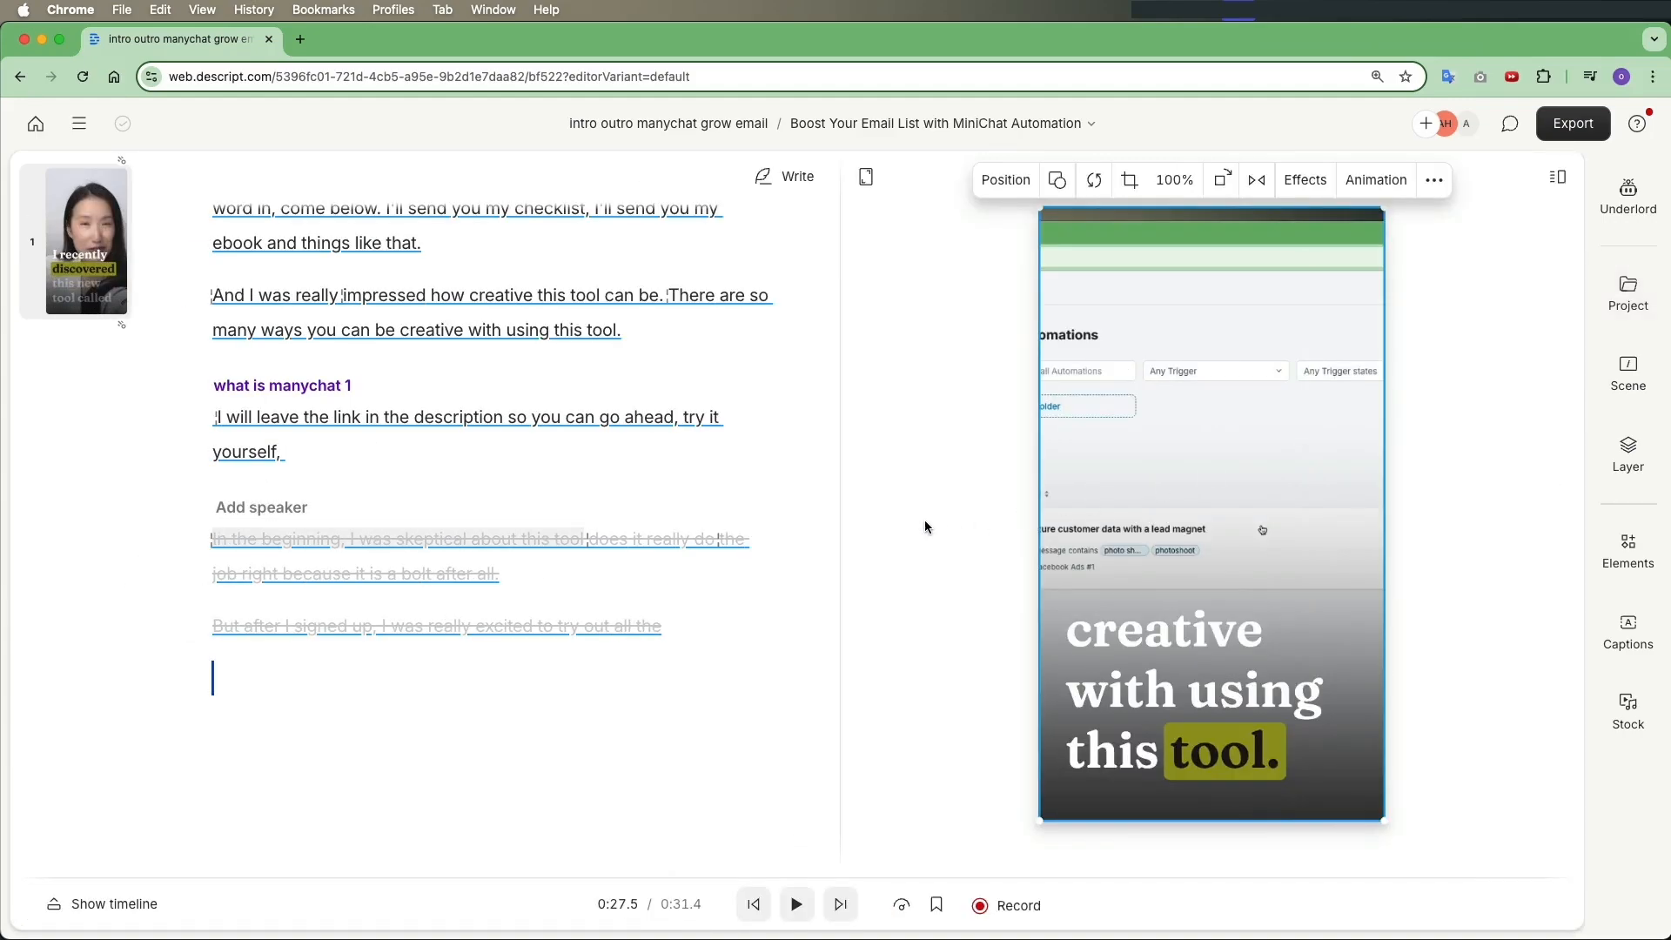
pyautogui.moveTo(841, 516); pyautogui.dragTo(615, 516)
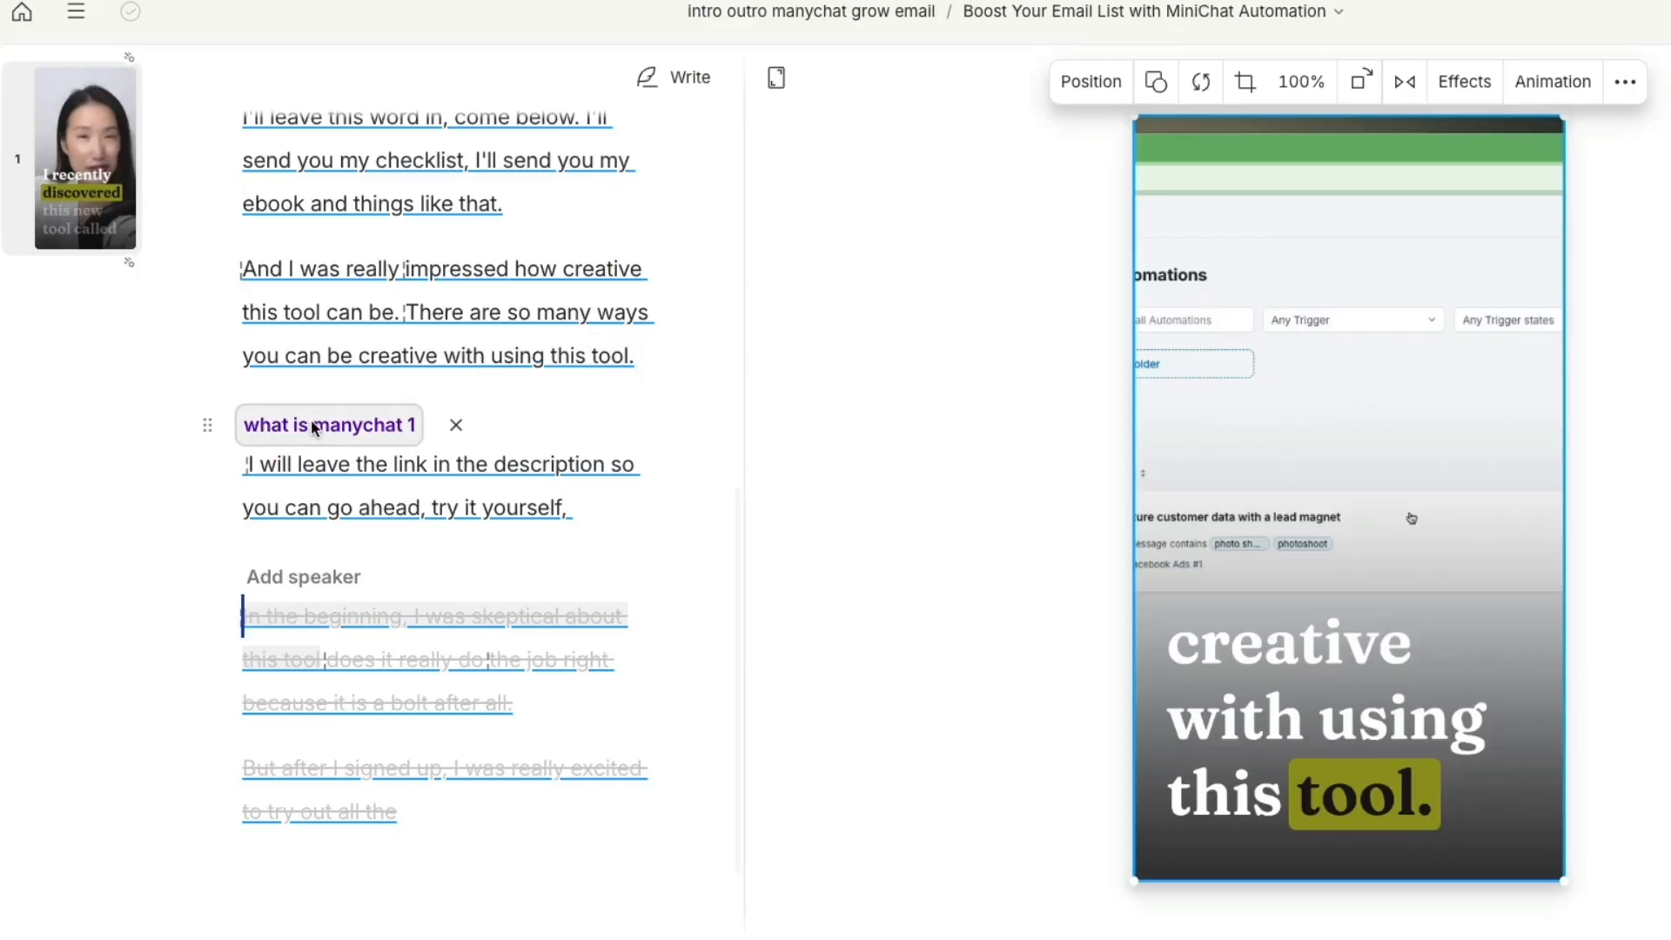
pyautogui.click(248, 463)
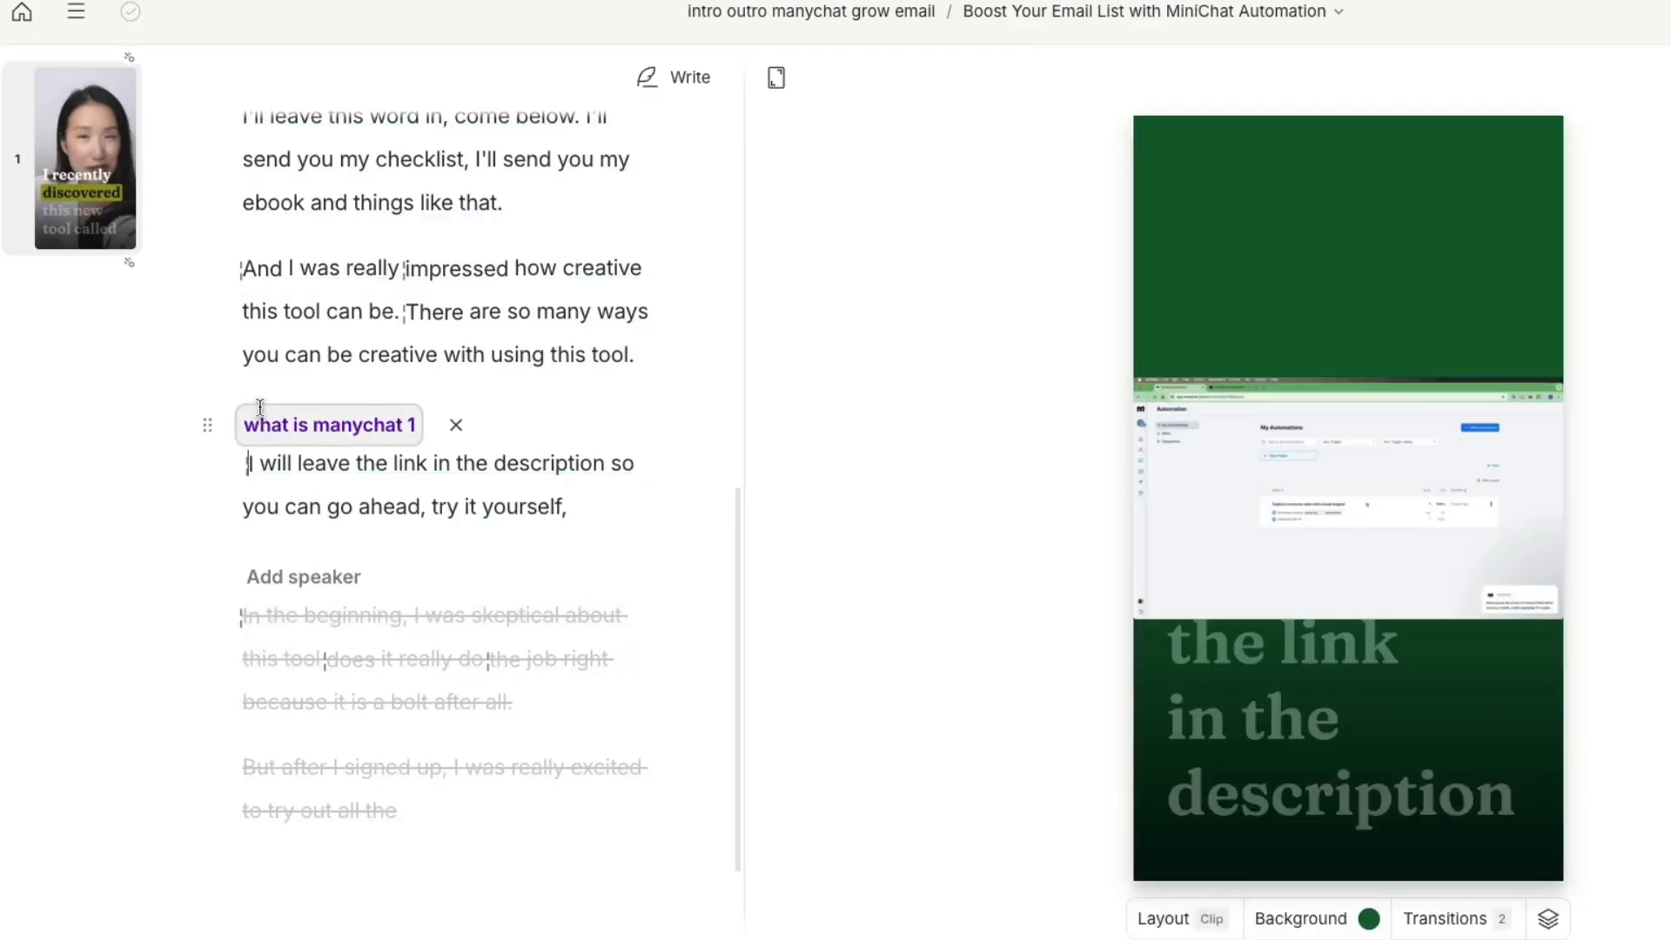
pyautogui.write('/')
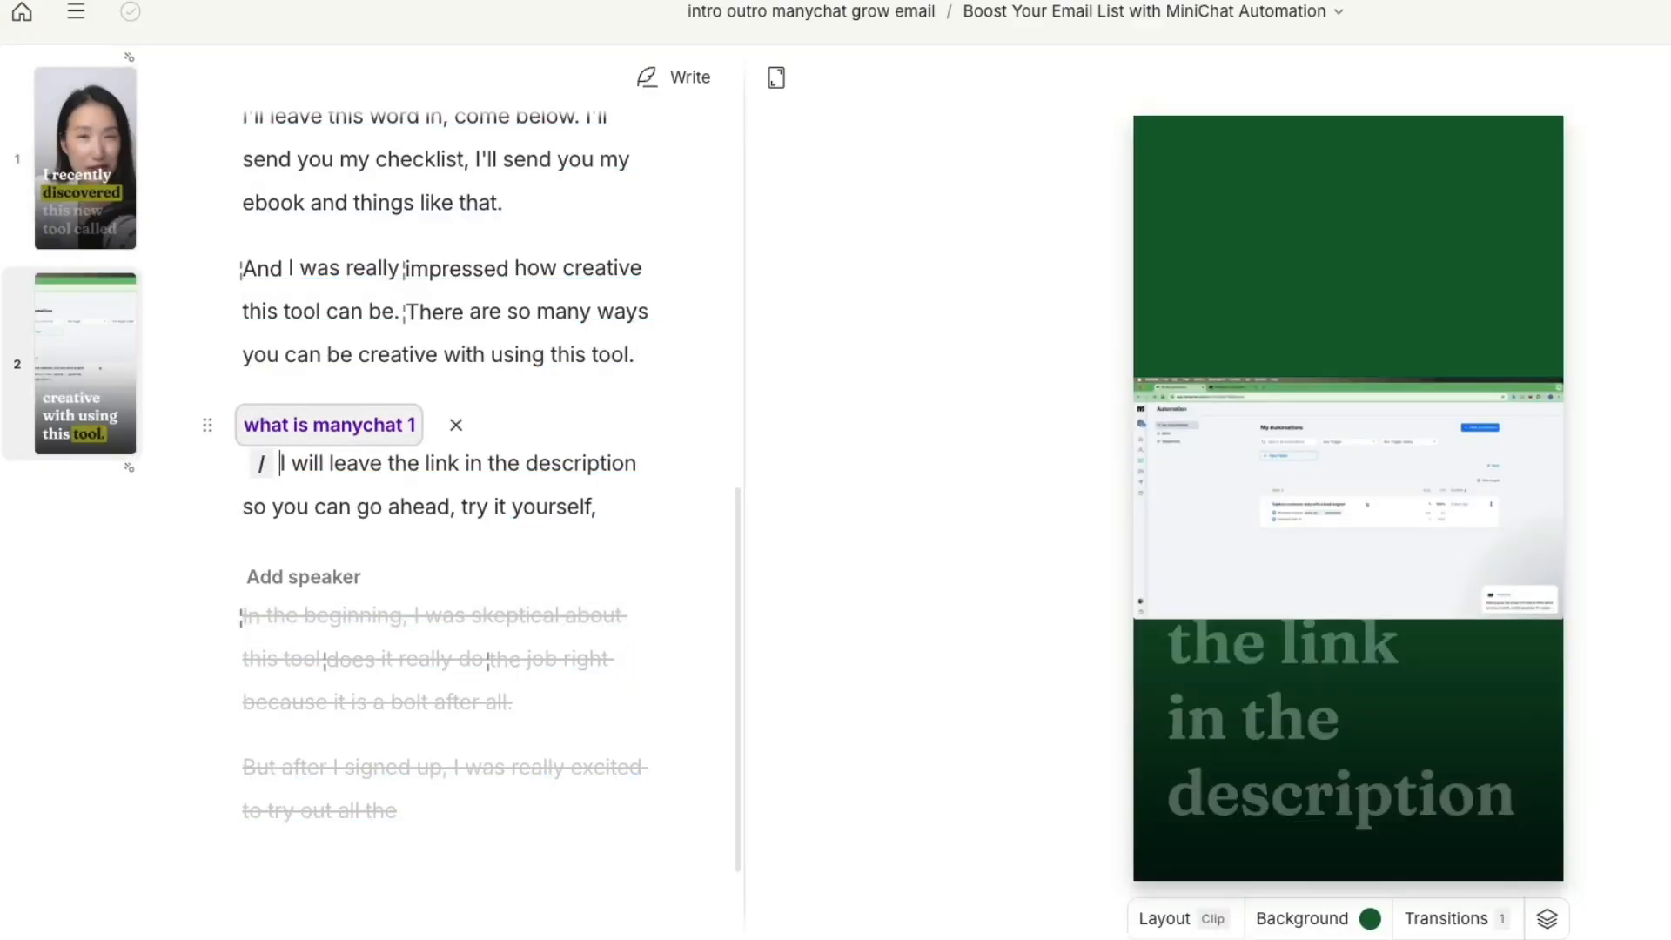
pyautogui.click(402, 462)
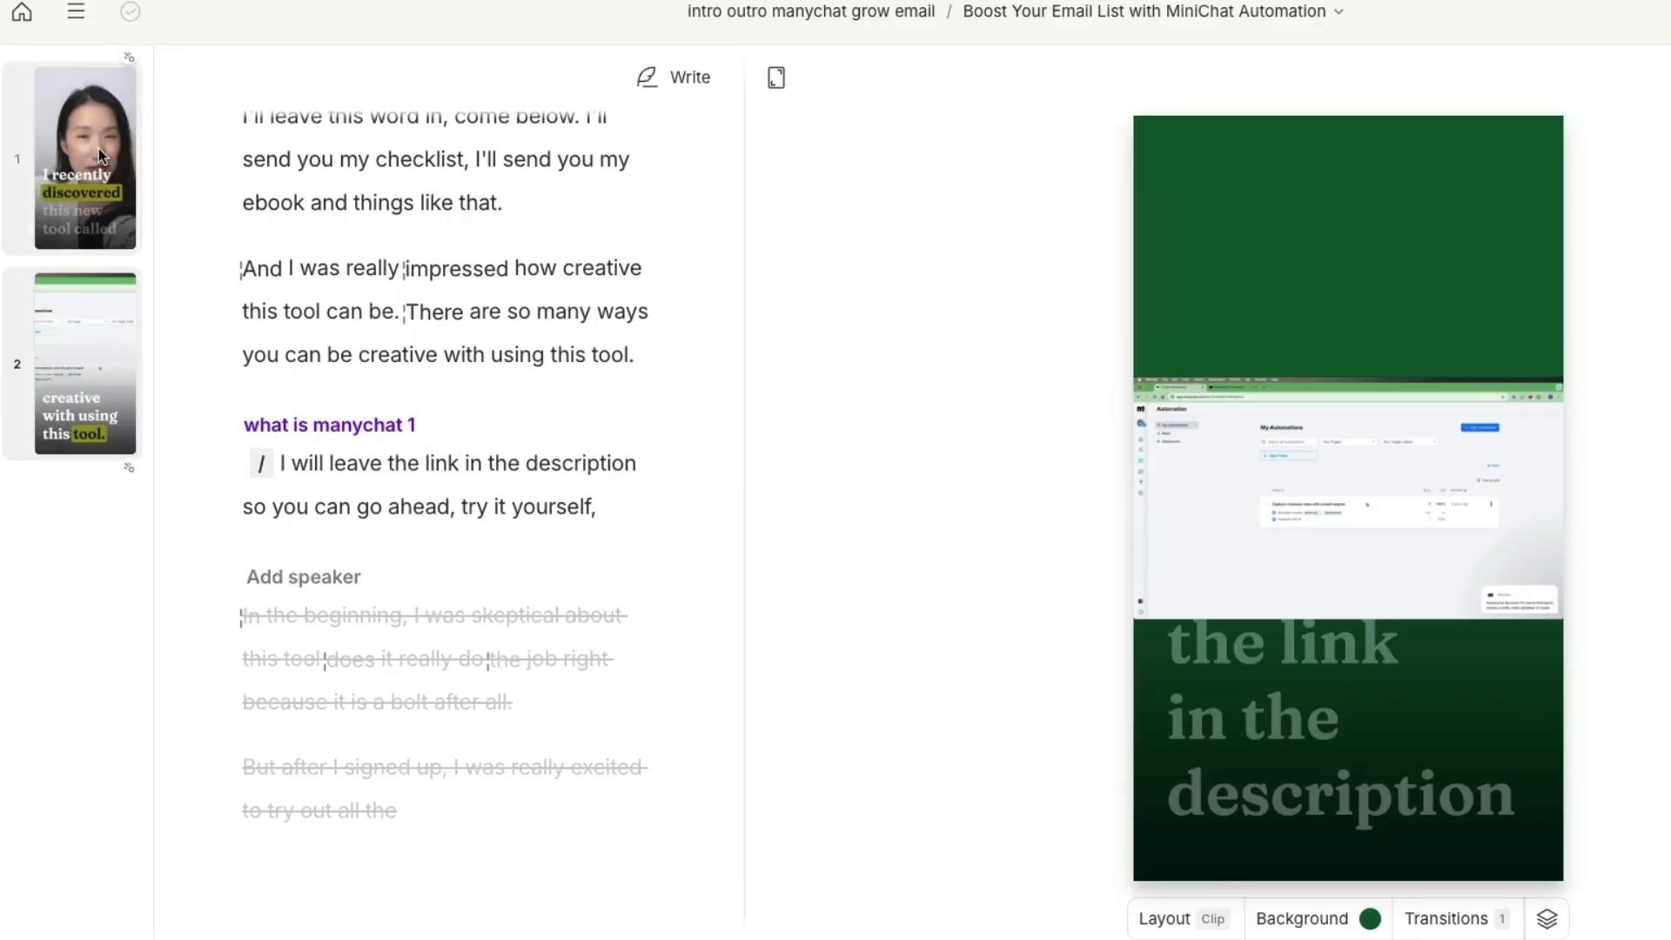
# Enlarge the screen-recording video in the new scene and move it slightly up in the frame
pyautogui.click(1362, 500)
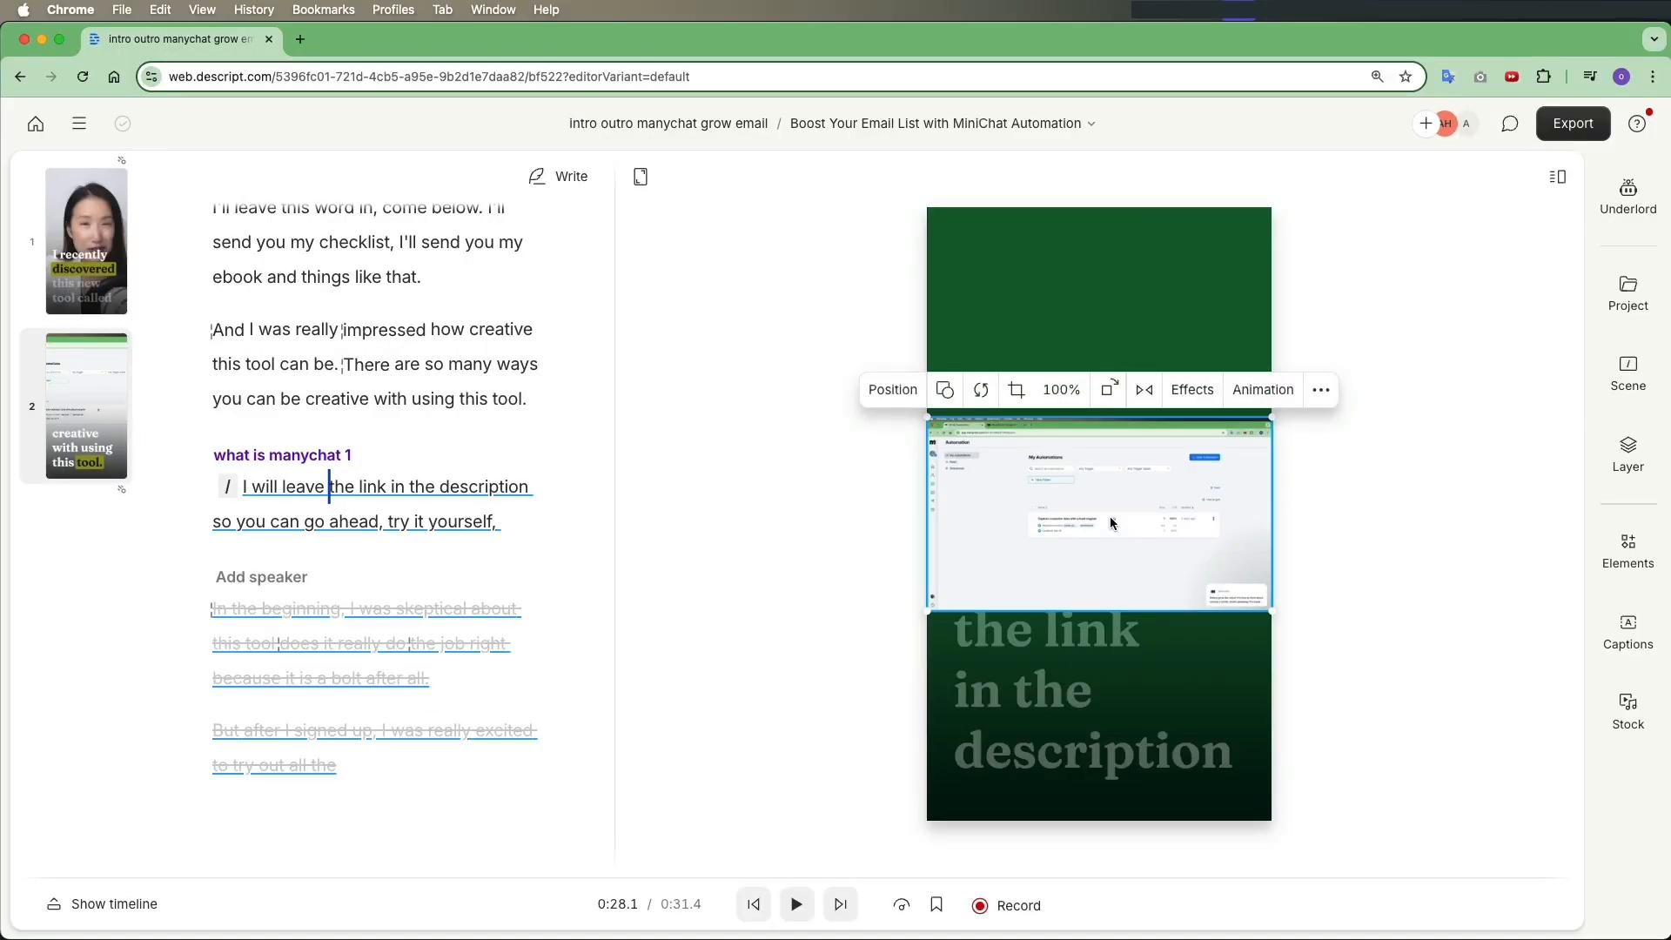
pyautogui.moveTo(1271, 612); pyautogui.dragTo(1336, 649)
pyautogui.moveTo(1045, 493)
pyautogui.mouseDown()
pyautogui.moveTo(1047, 374)
pyautogui.moveTo(1046, 461)
pyautogui.mouseUp()
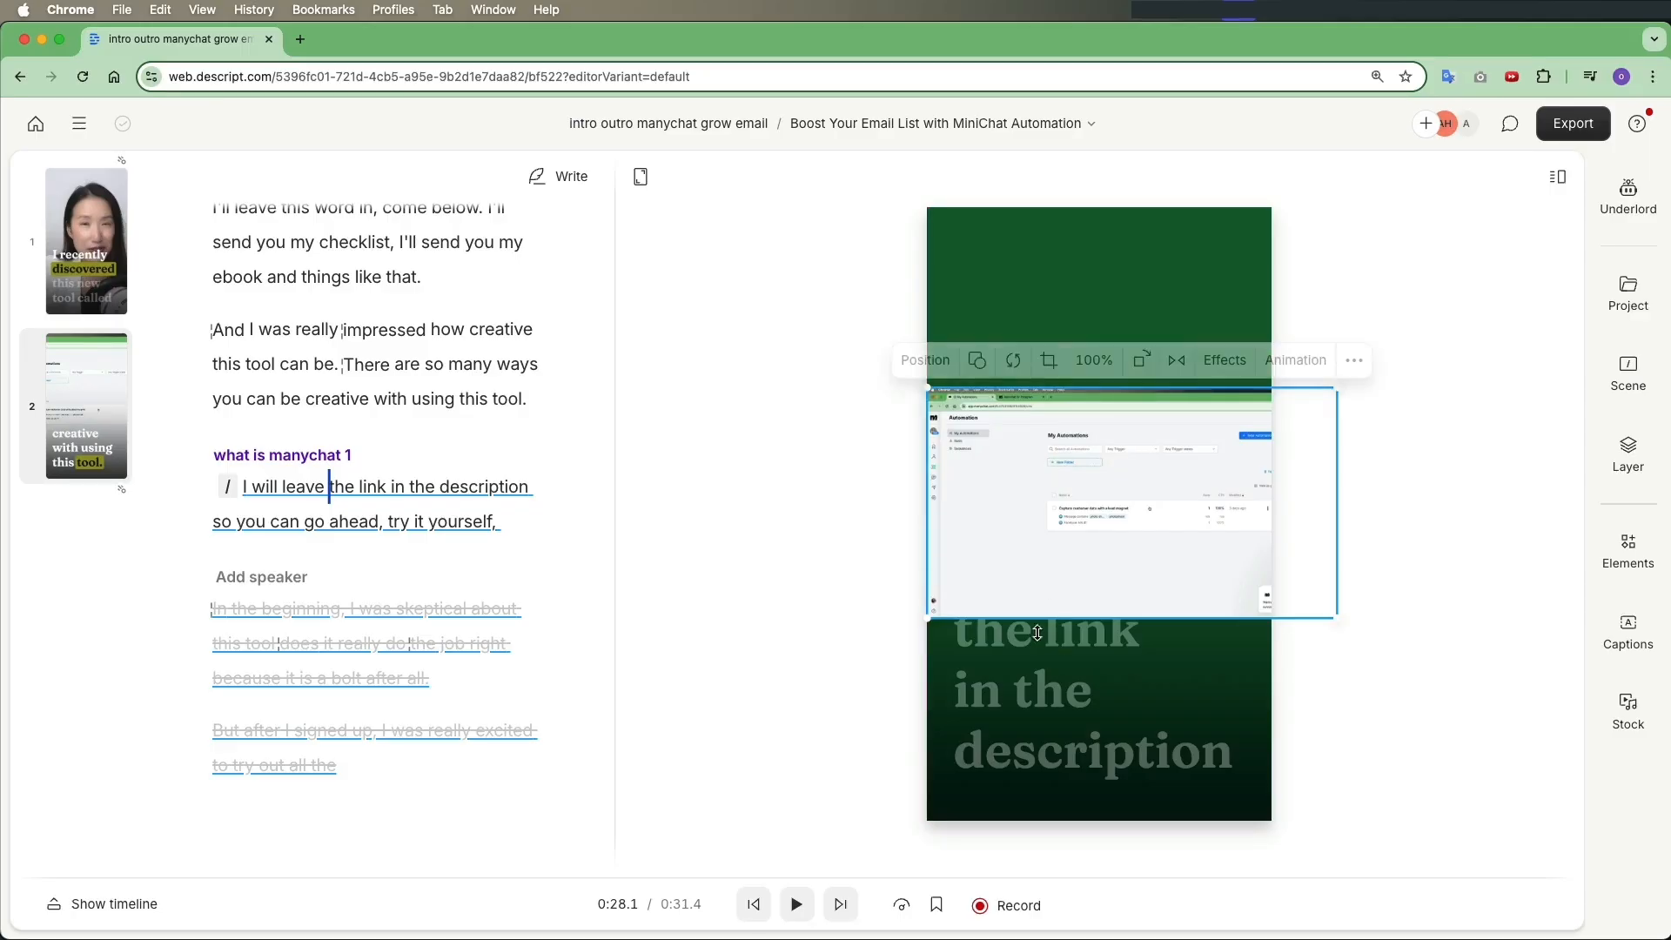
# Send the screen-recording layer backward so the captions appear over it
pyautogui.rightClick(1029, 502)
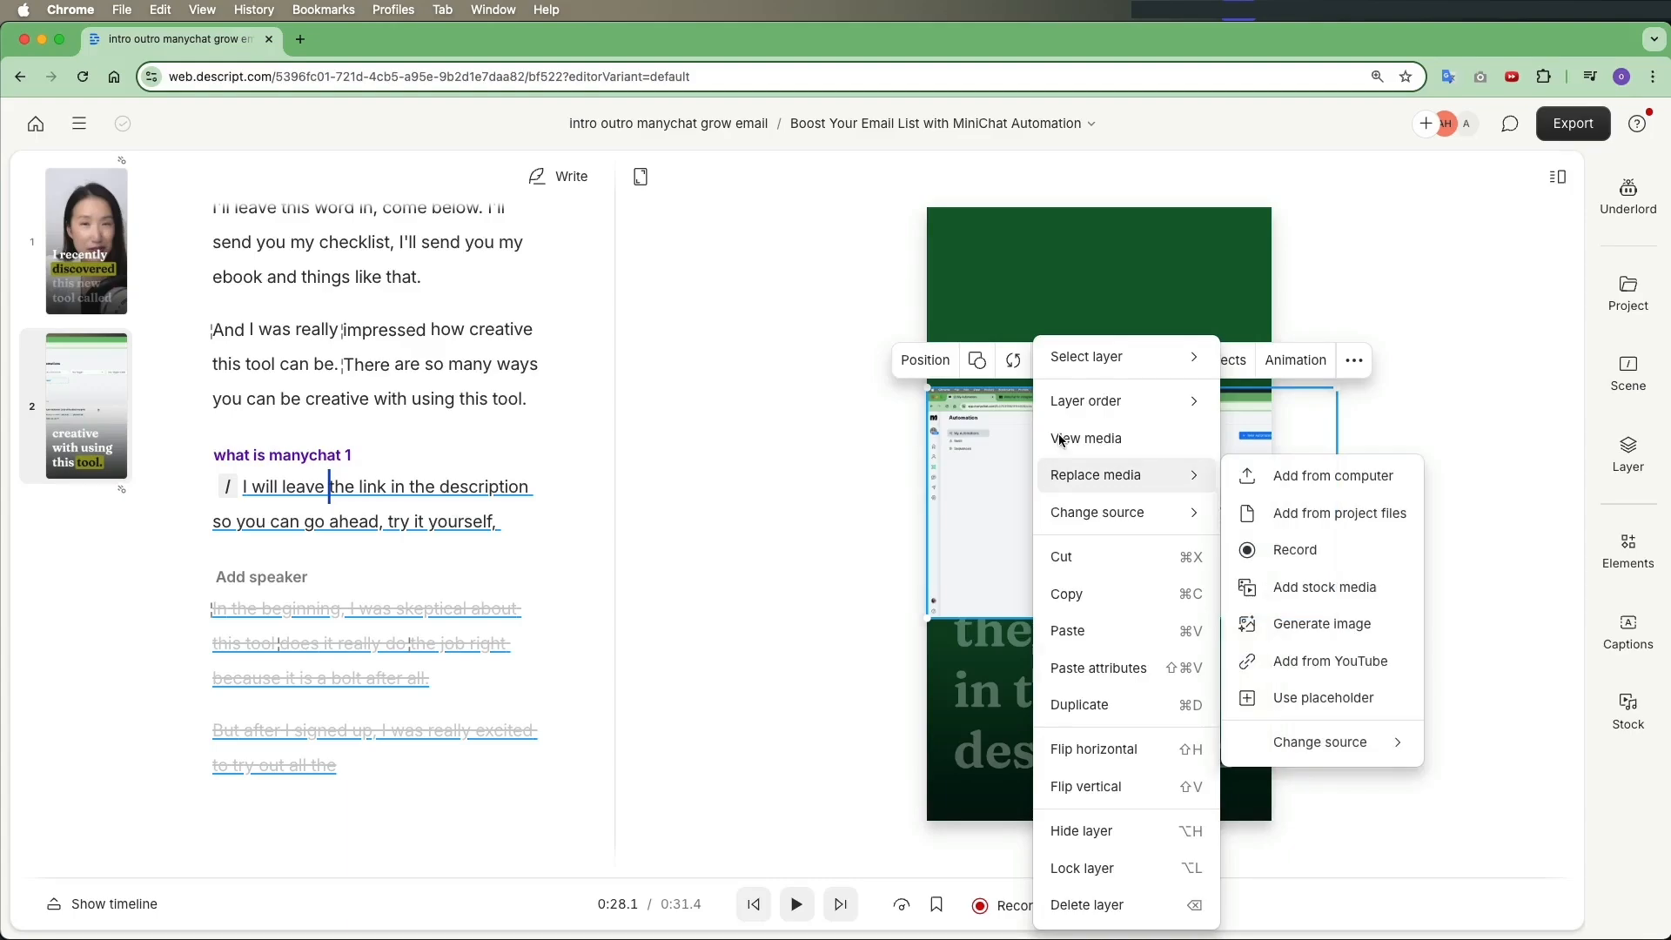
pyautogui.moveTo(1084, 401)
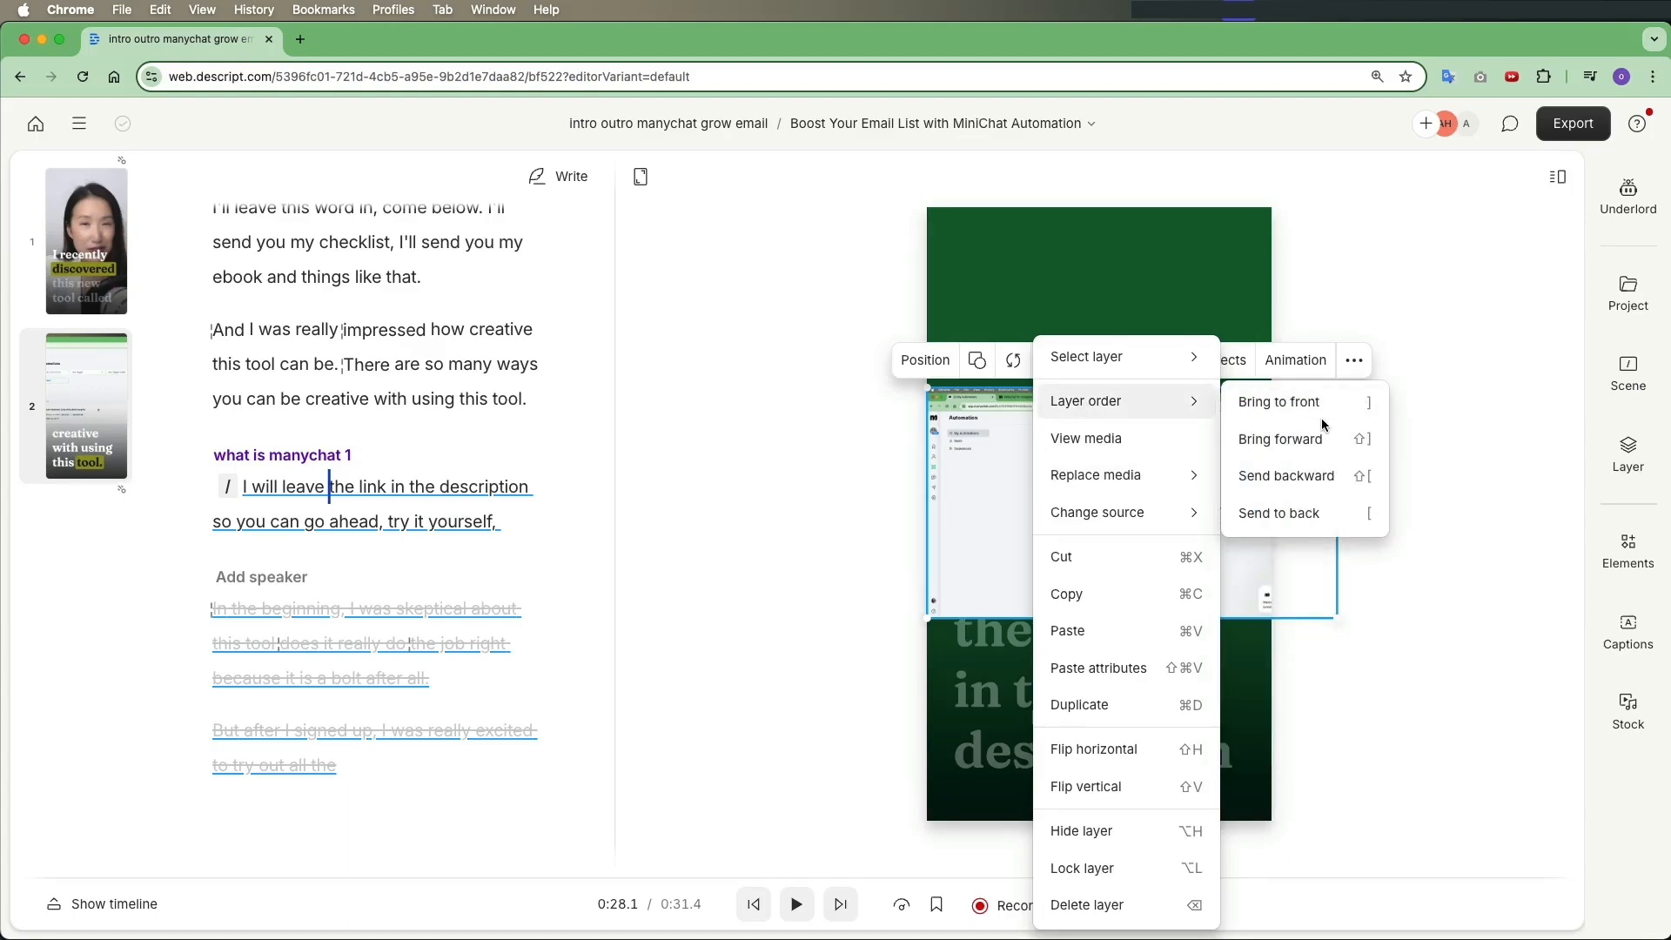
pyautogui.click(1329, 487)
pyautogui.click(1440, 595)
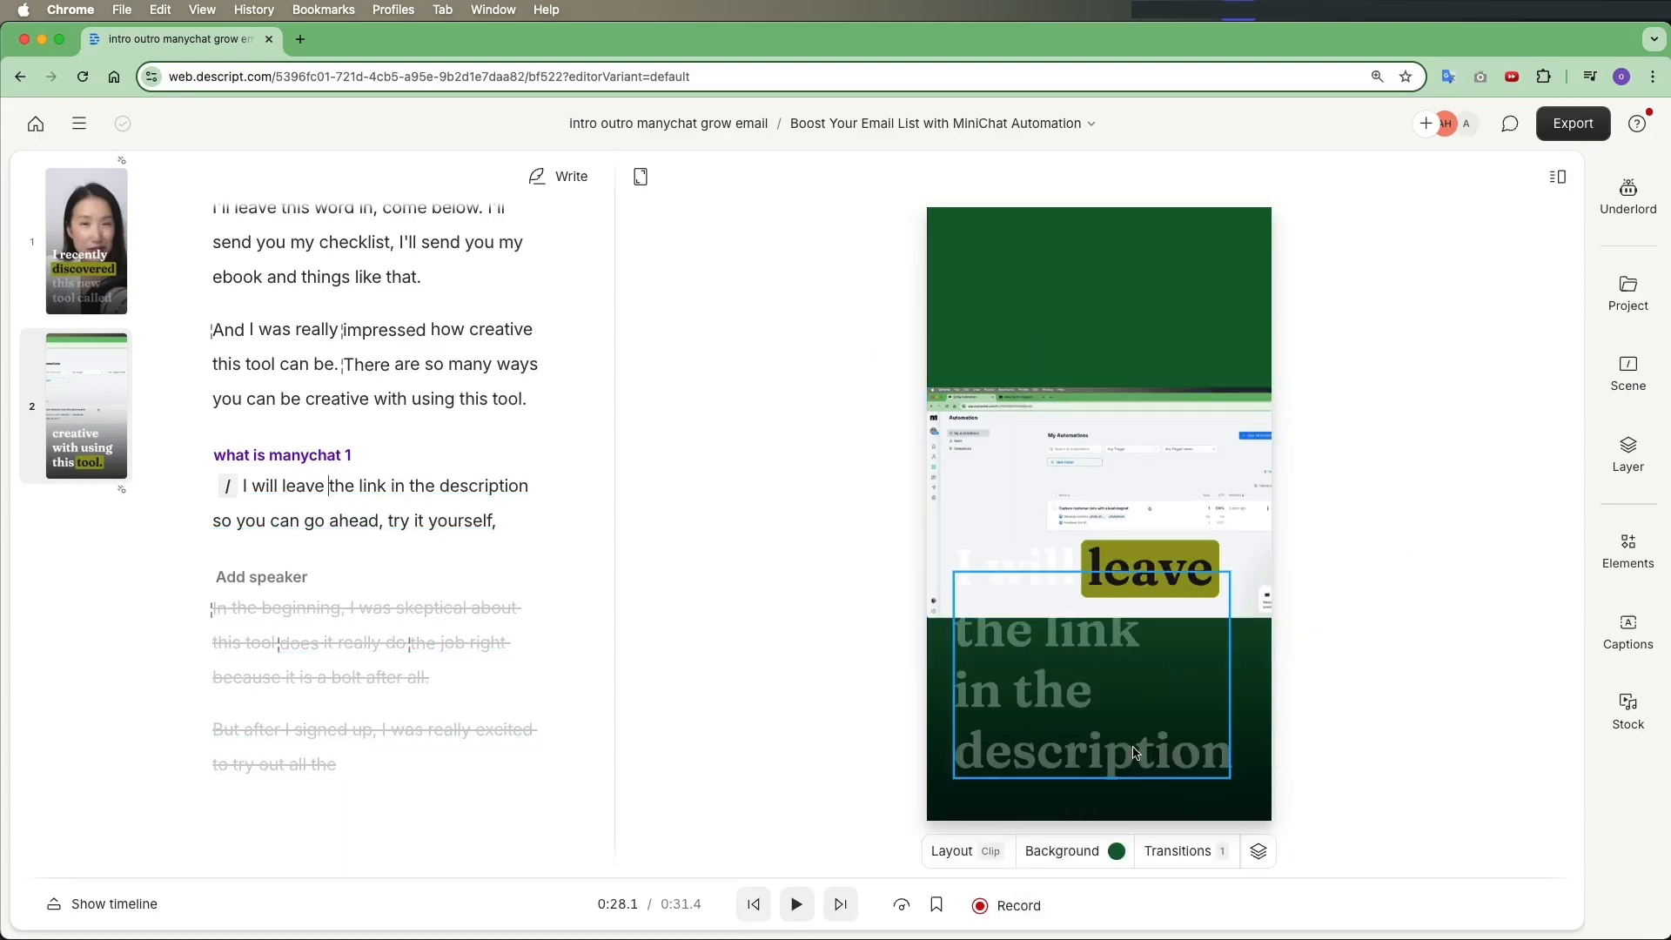
# Correct the word 'MiniChat' to 'Manychat' everywhere in the clip's transcript
pyautogui.scroll(10, 388, 675)
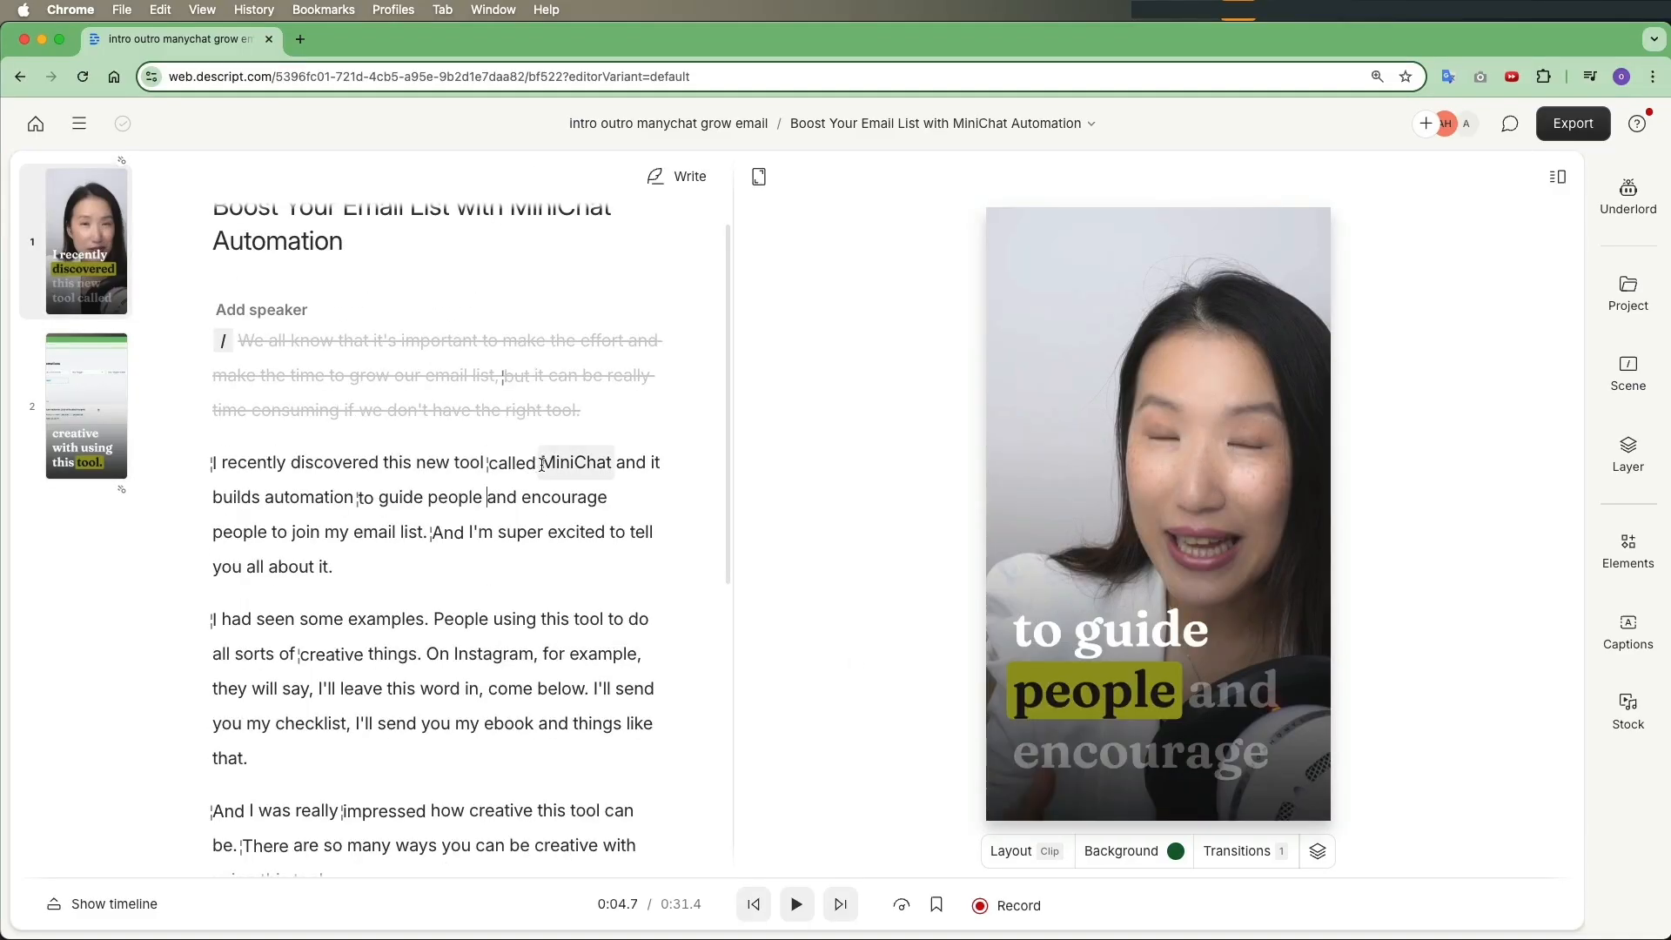
pyautogui.moveTo(541, 464); pyautogui.dragTo(610, 458)
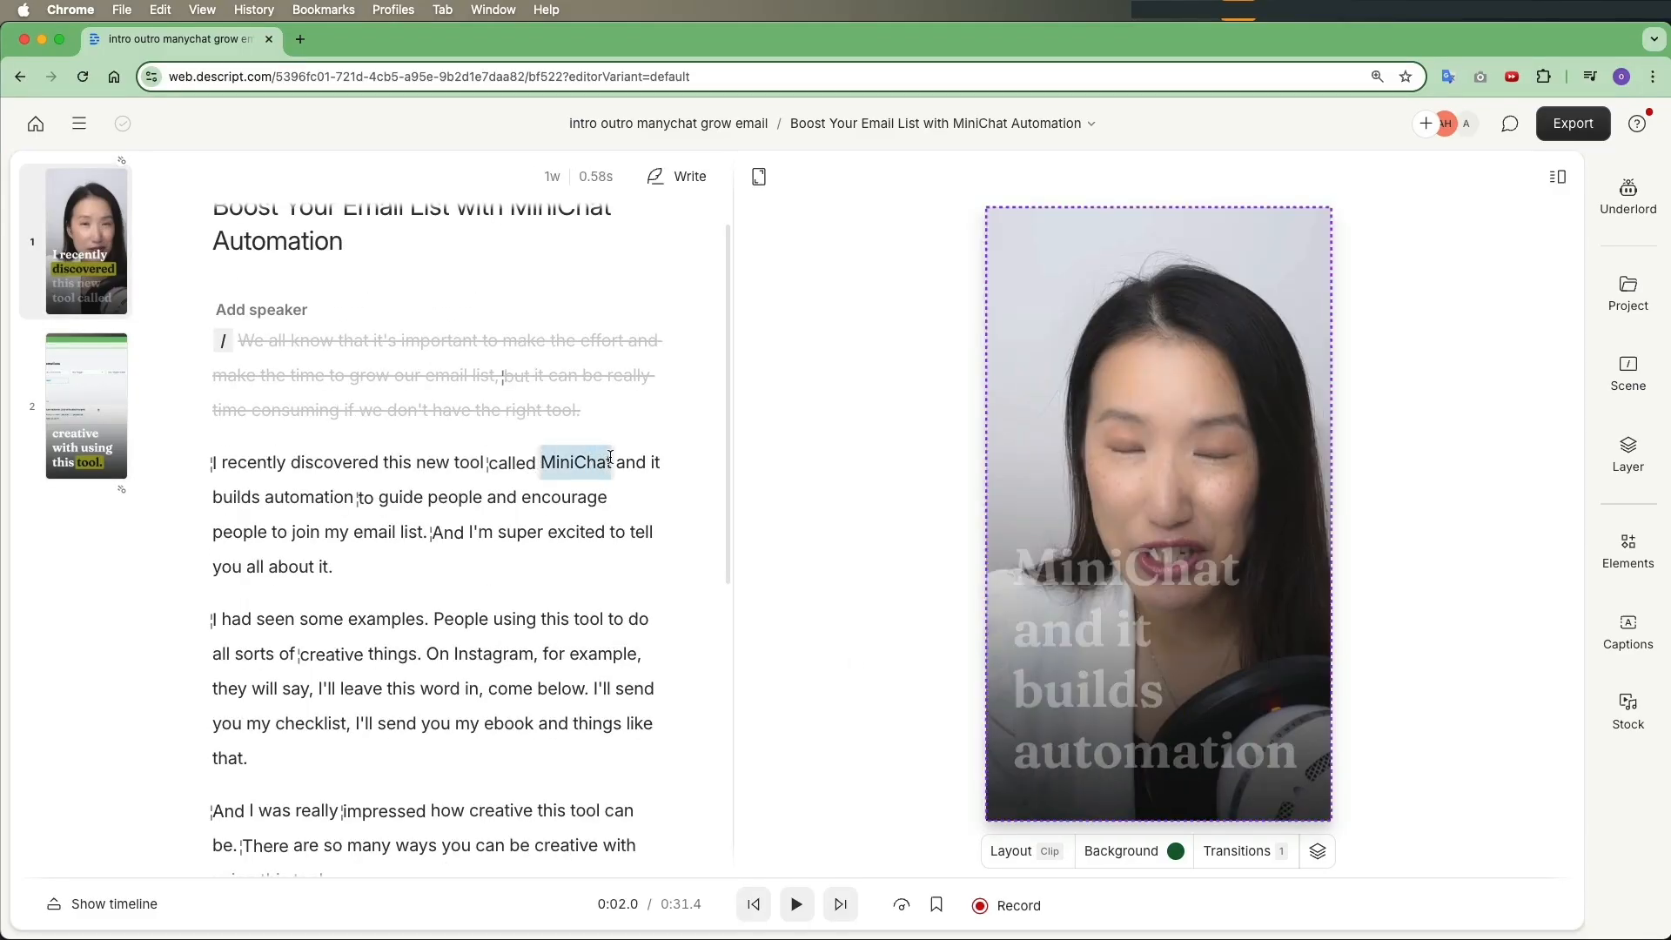
pyautogui.click(458, 423)
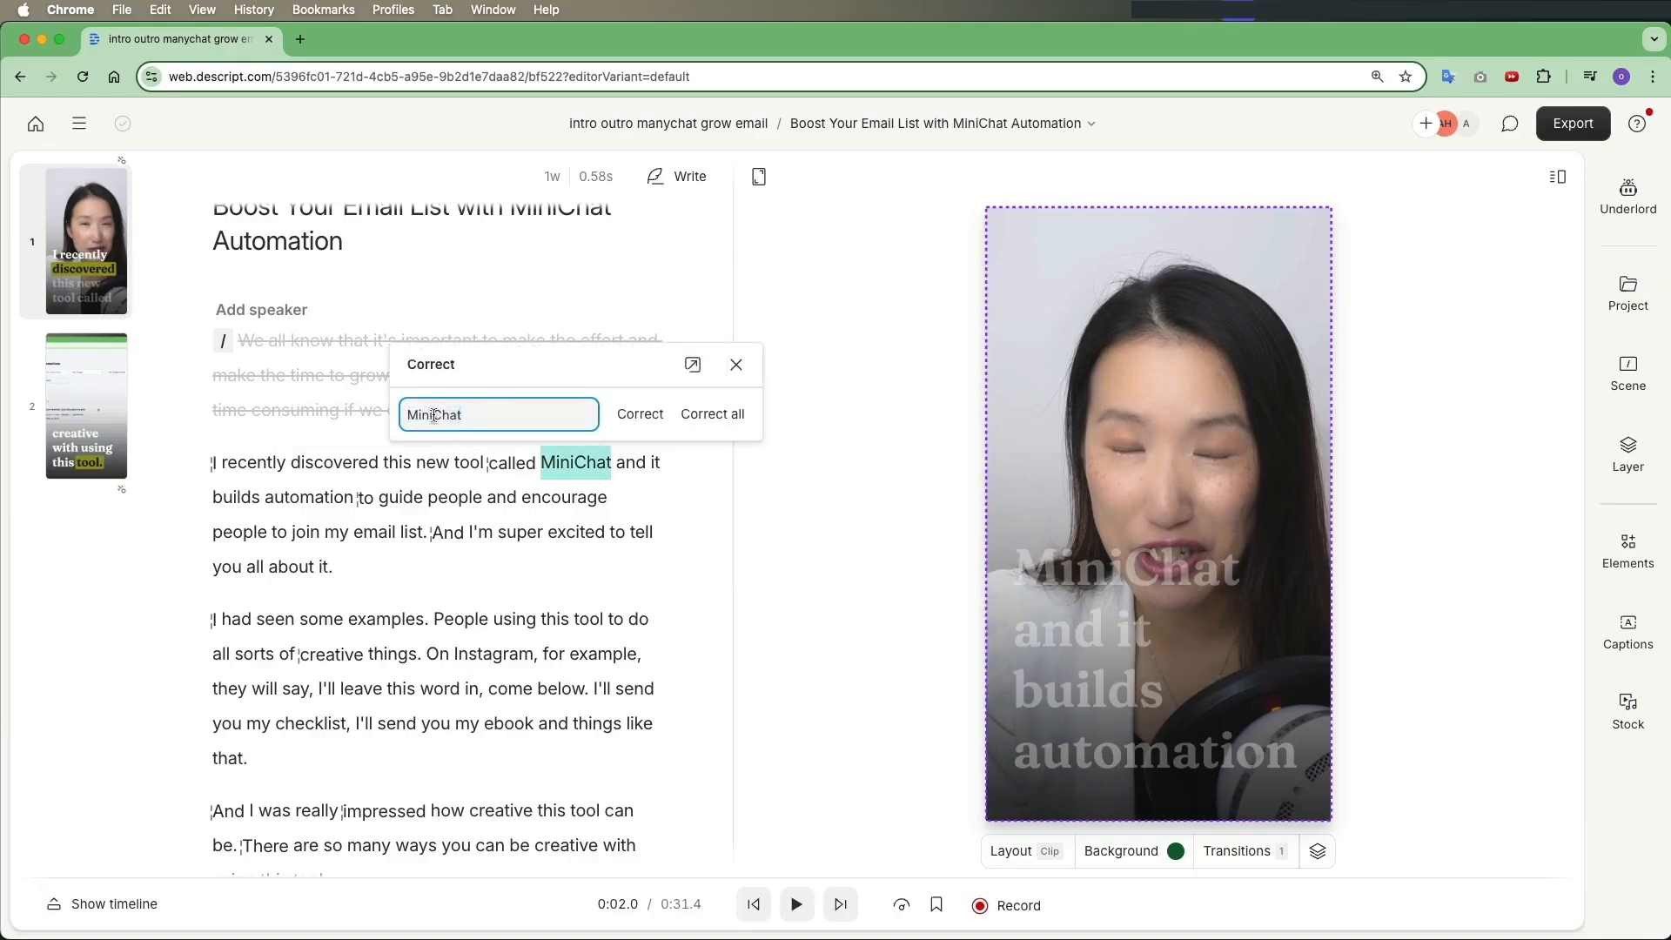
pyautogui.write('Manyc')
pyautogui.click(724, 422)
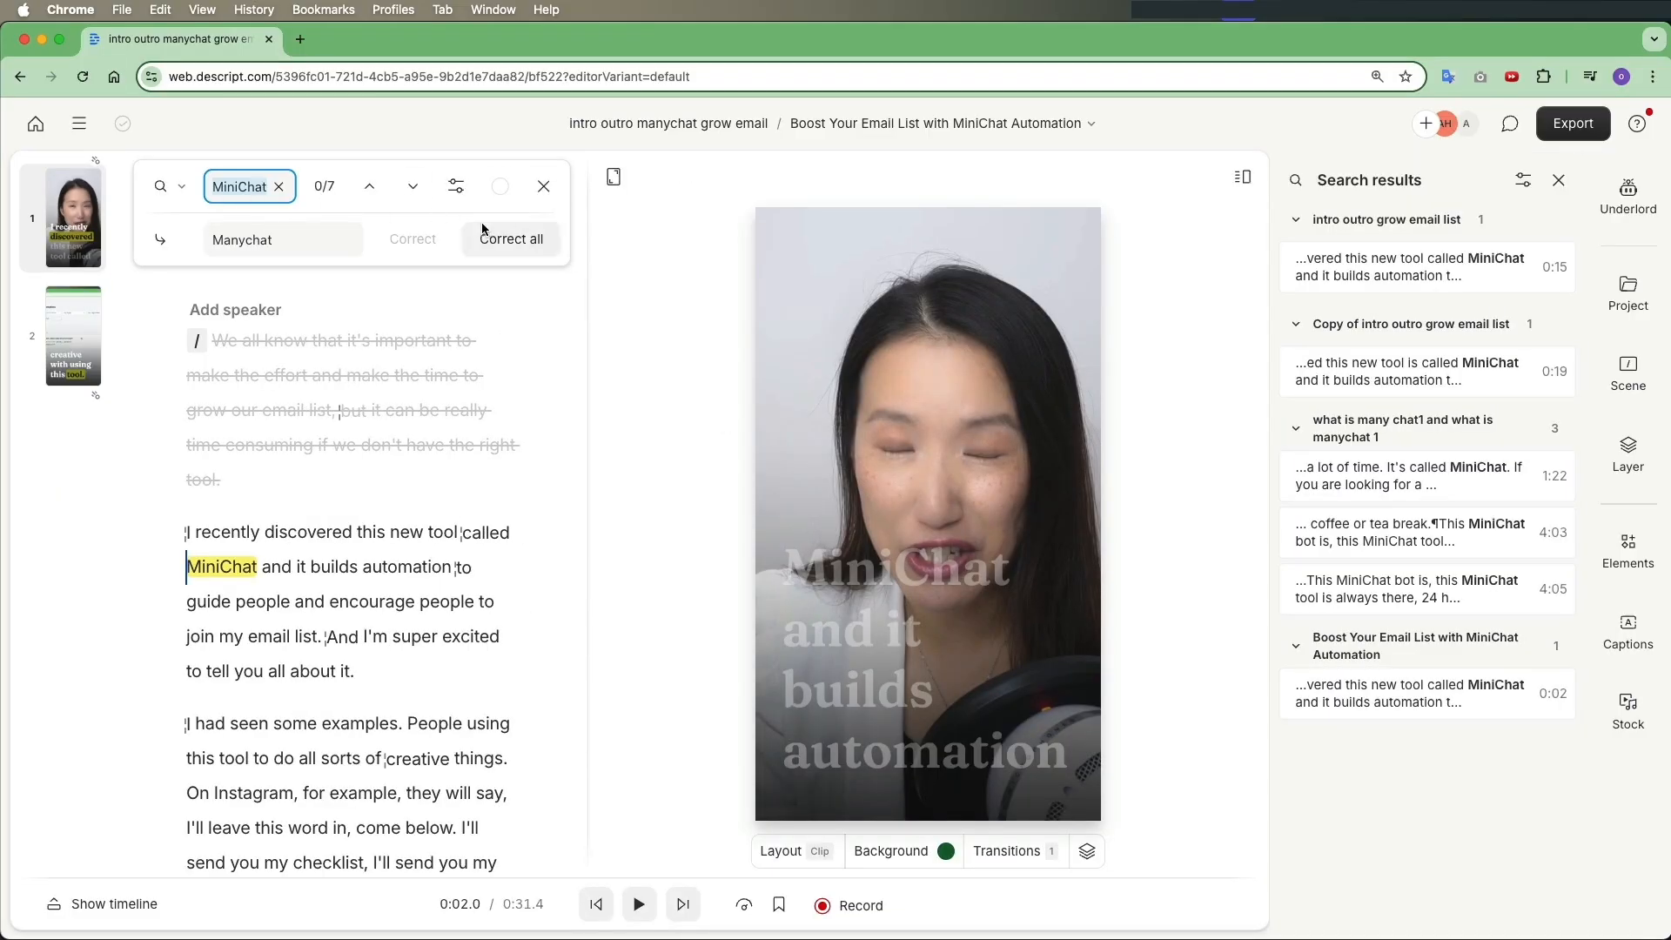
pyautogui.click(515, 242)
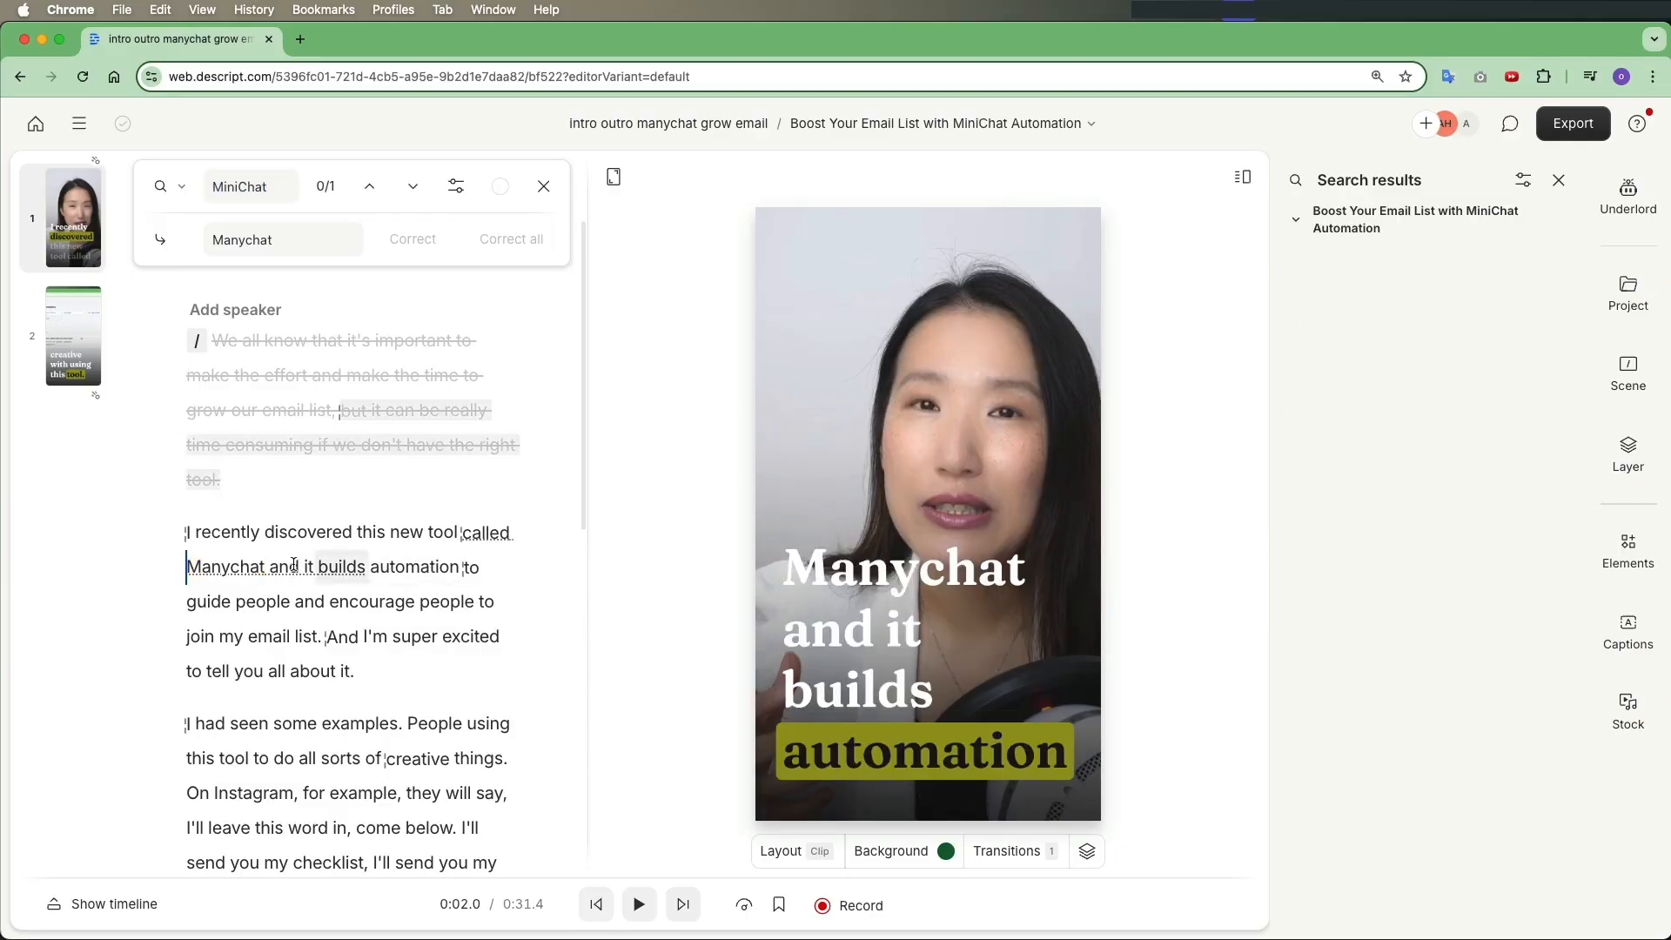
pyautogui.click(541, 185)
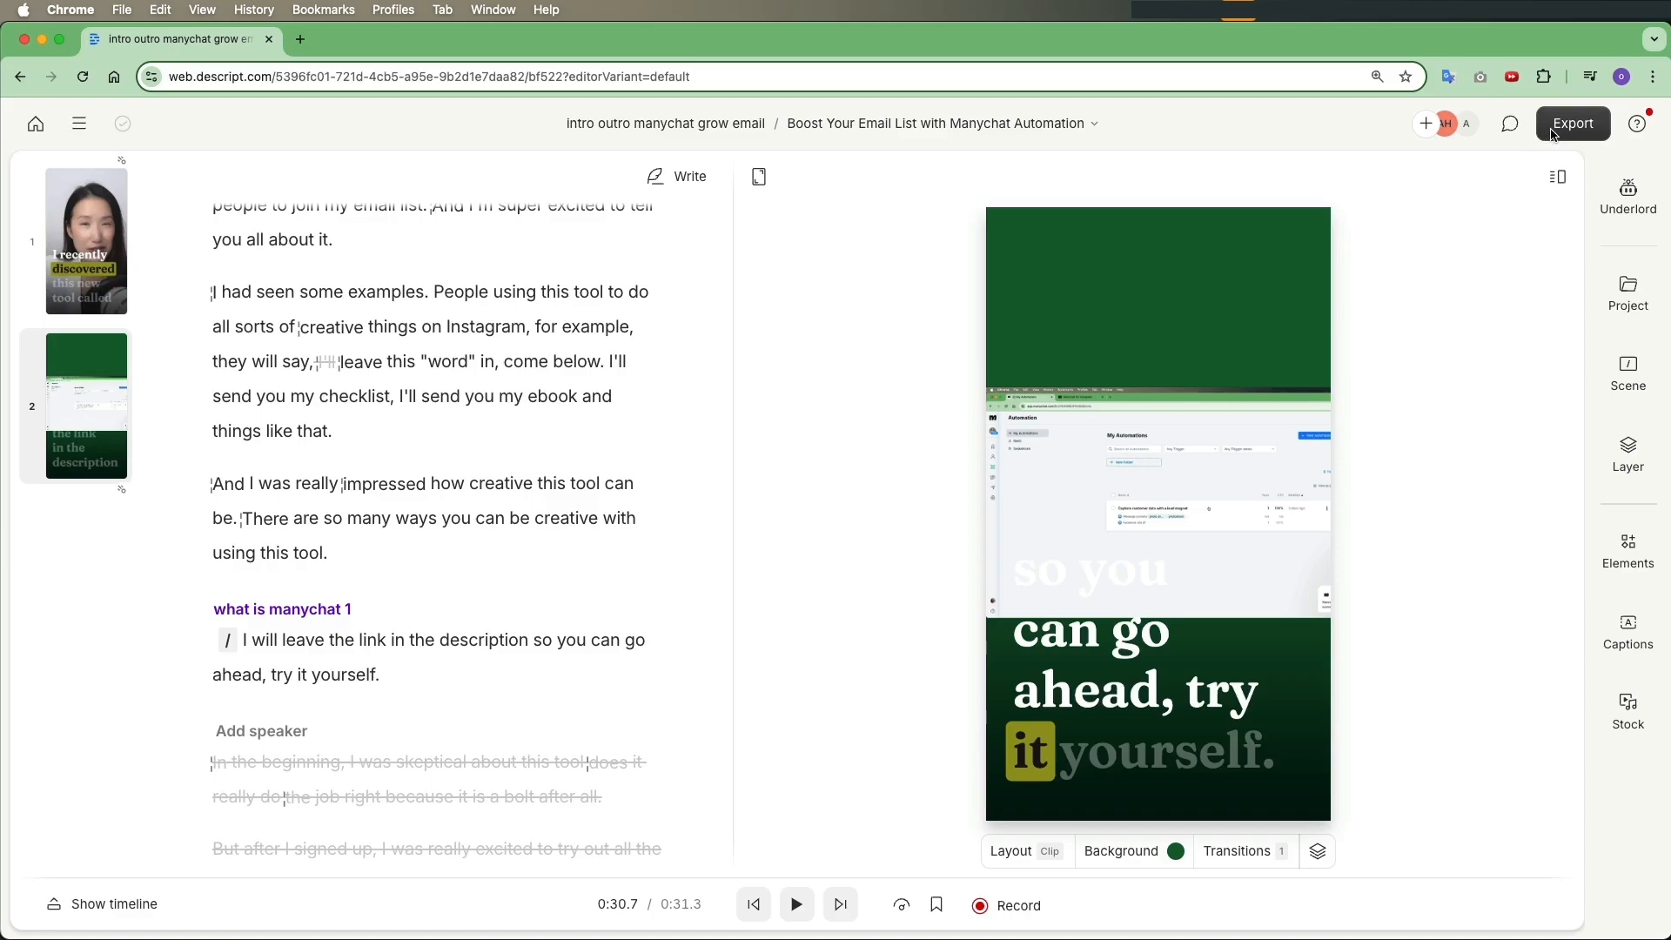
# Export the Boost Your Email List with Manychat Automation clip as a local export
pyautogui.click(1574, 124)
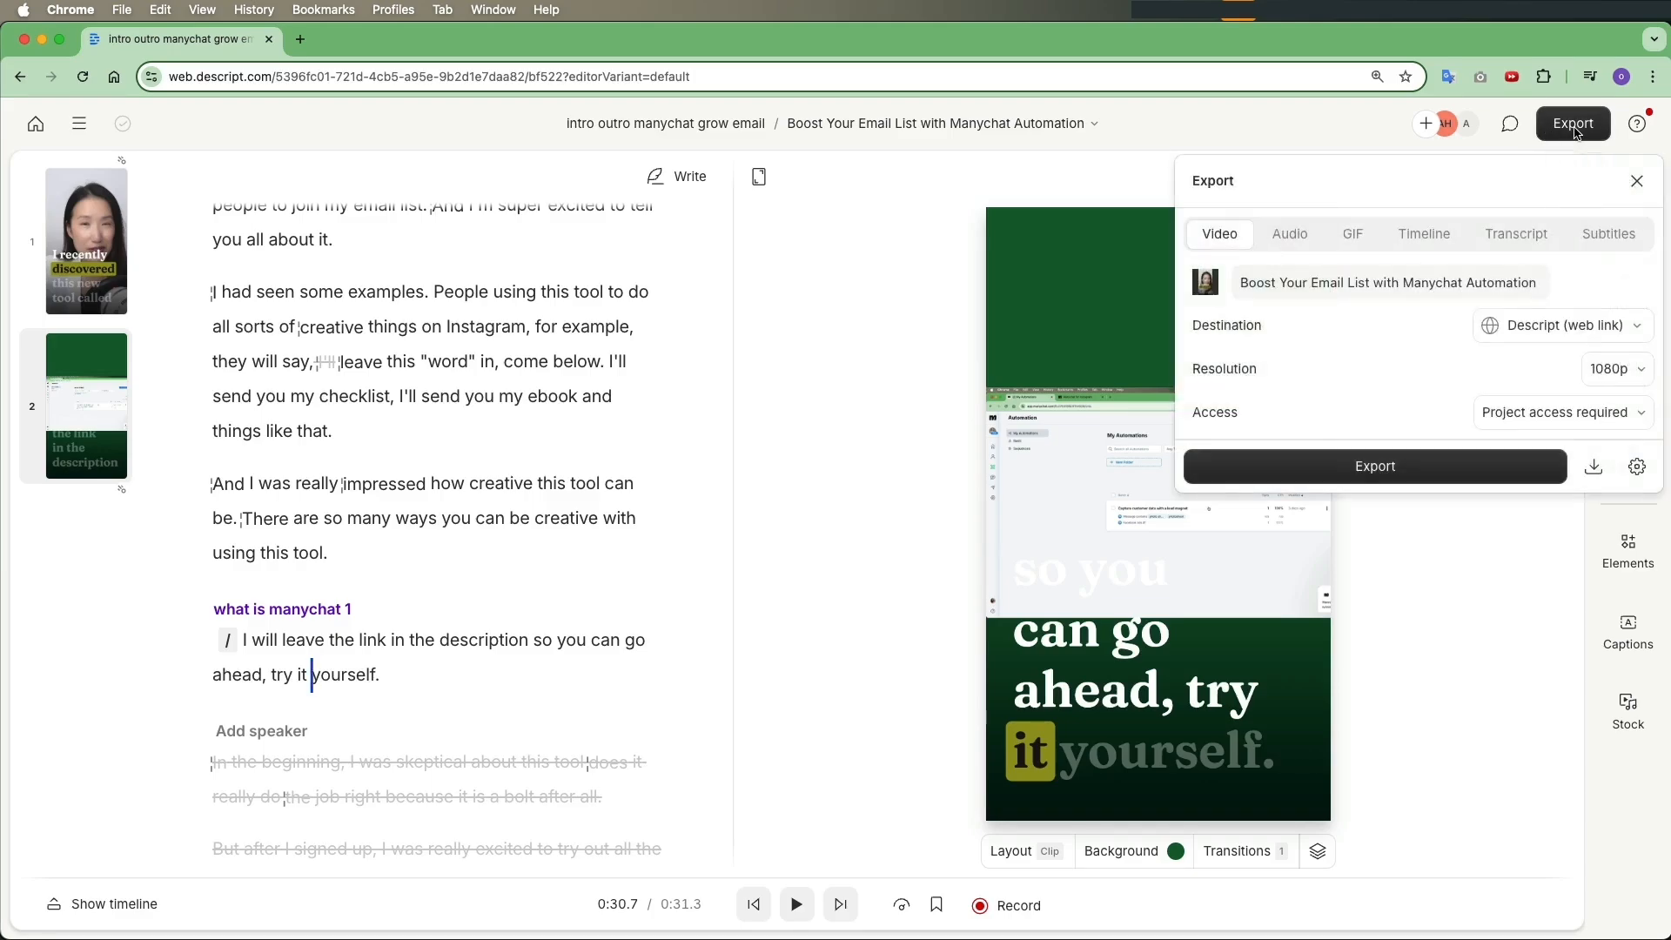
pyautogui.click(1584, 329)
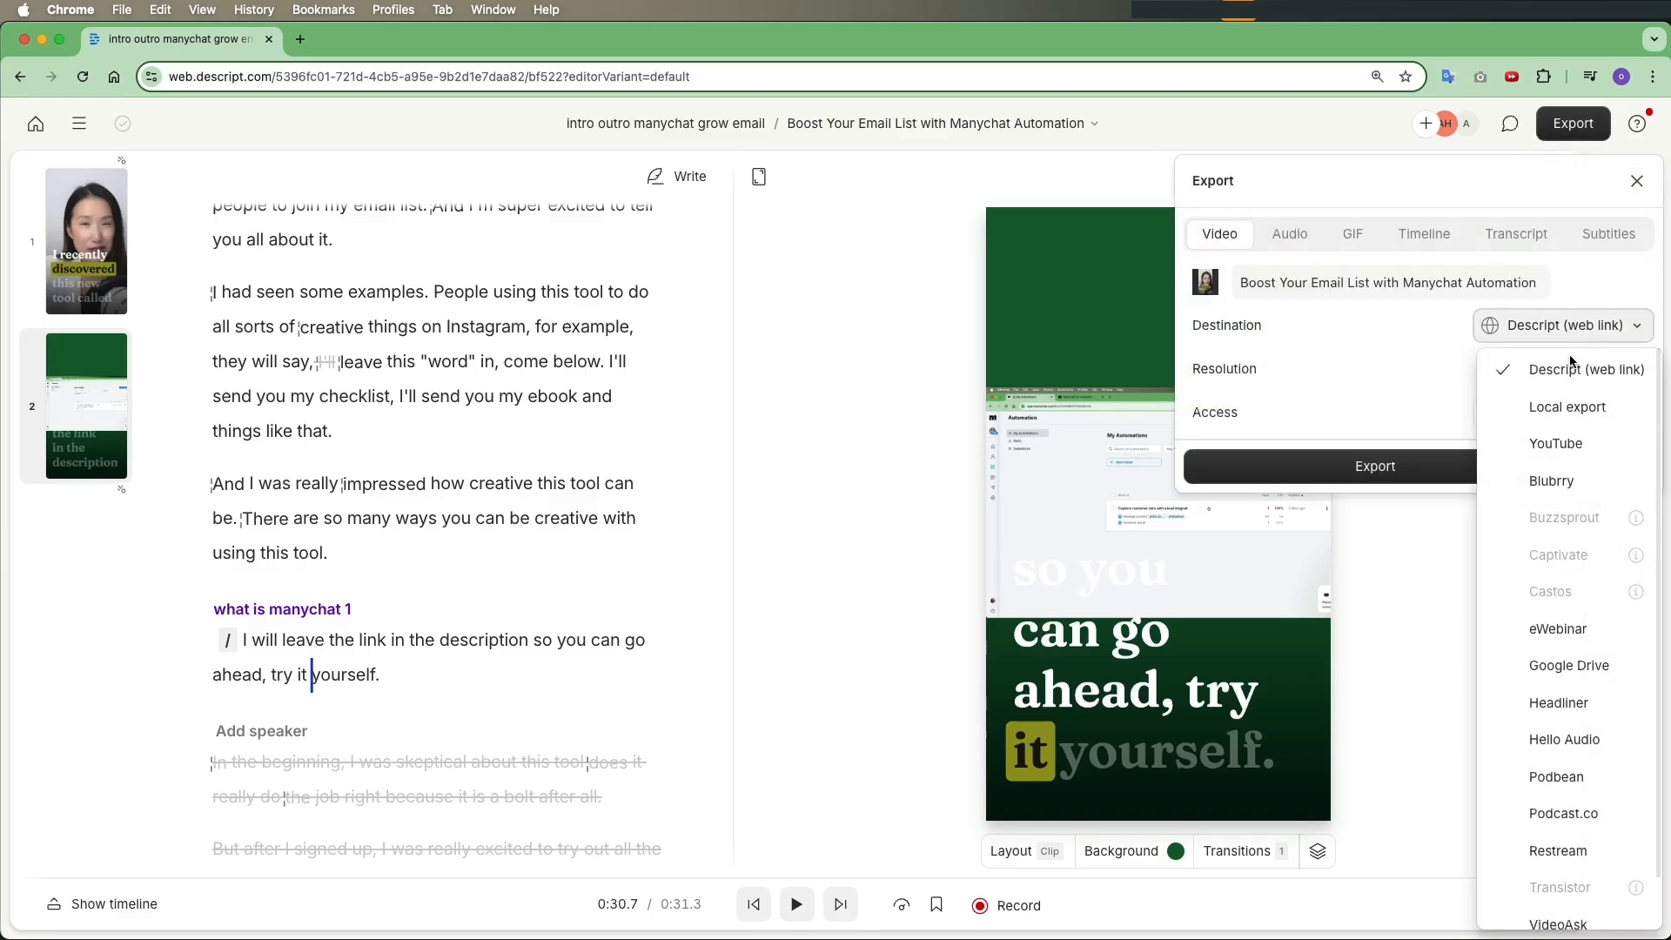
pyautogui.click(1612, 410)
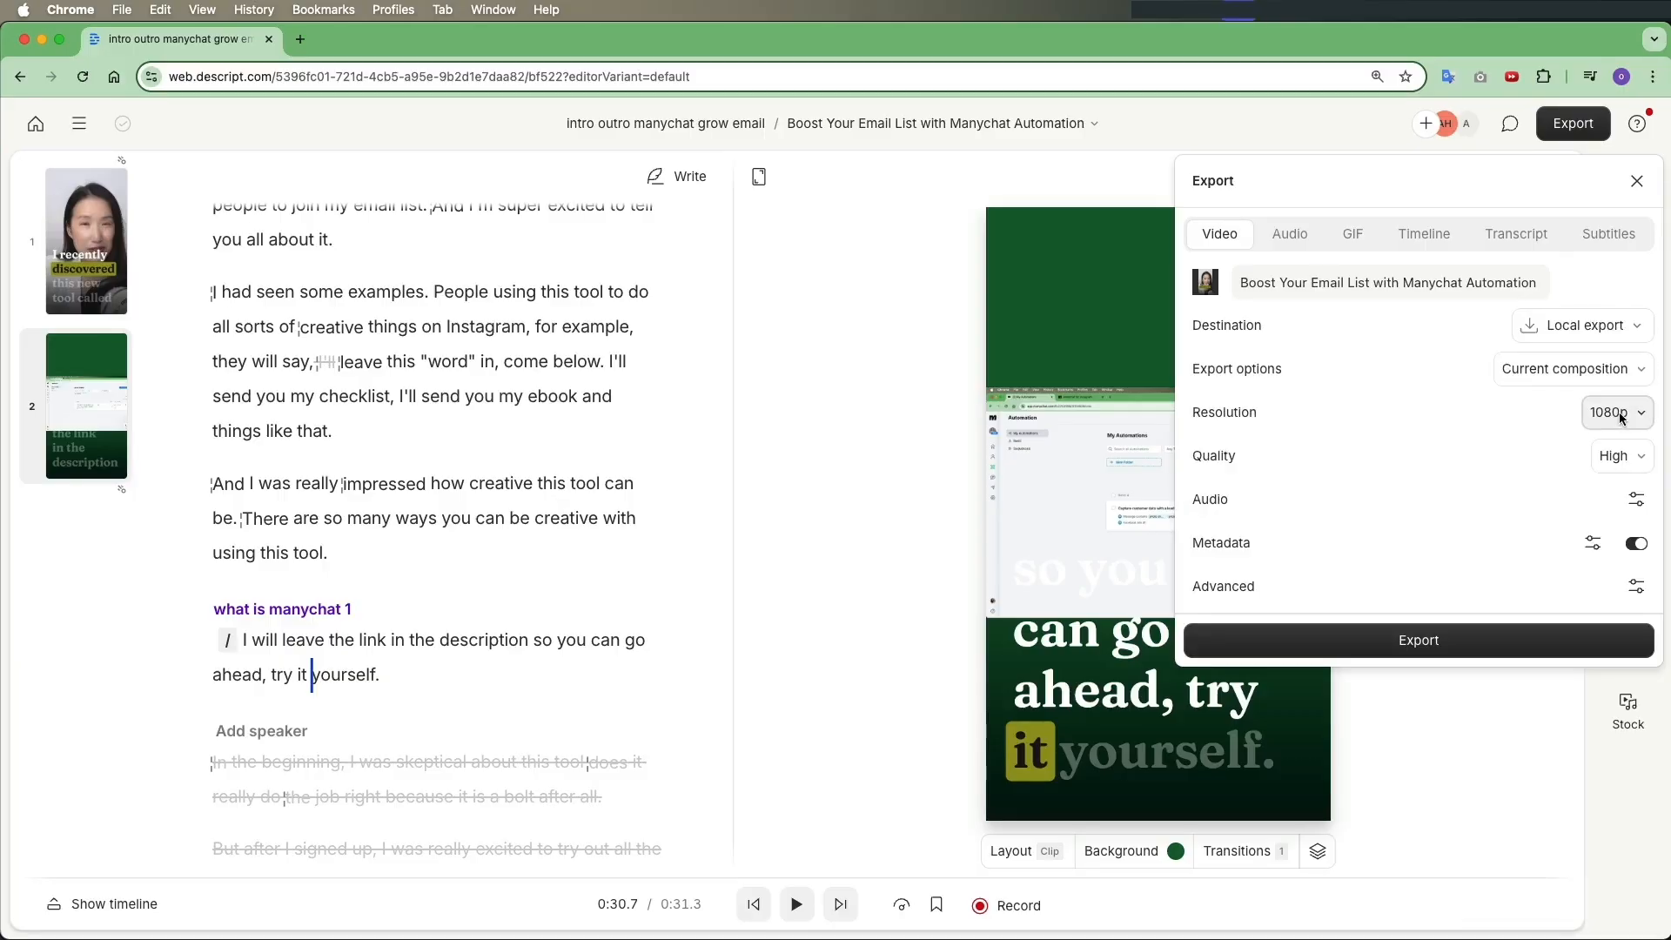
pyautogui.click(1415, 639)
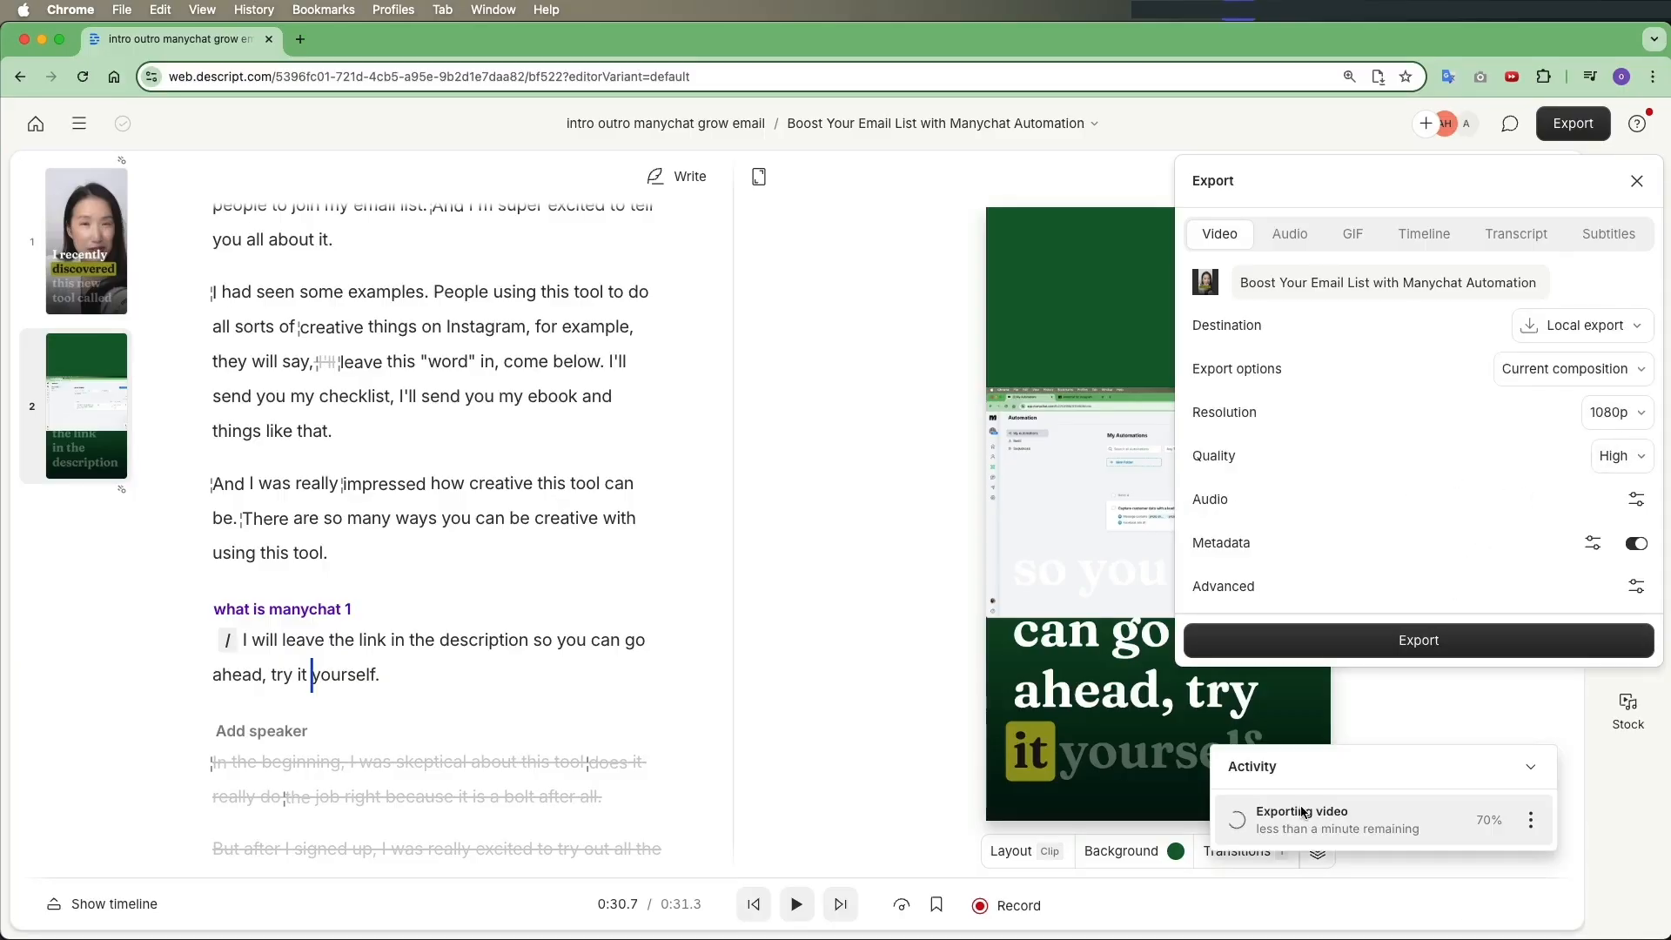